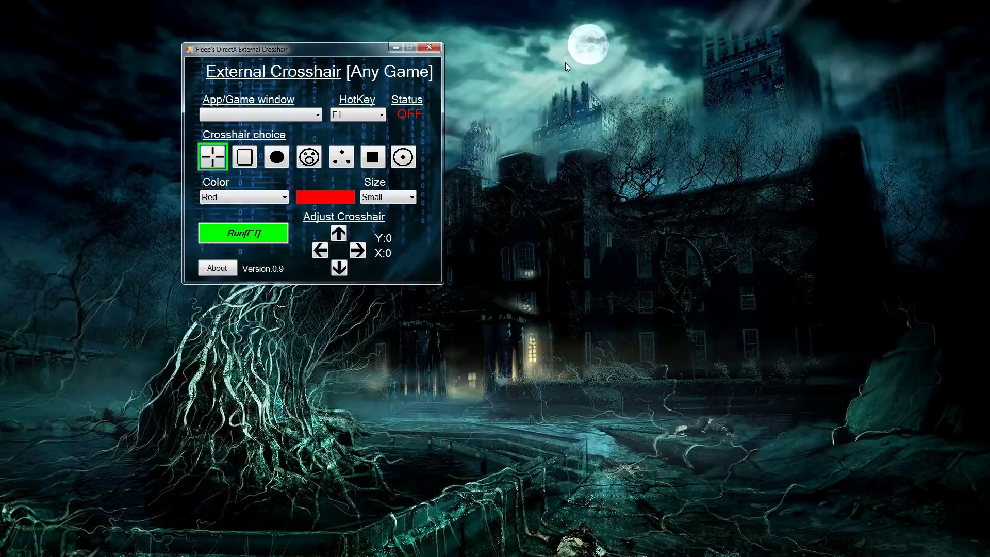
Step: View and dismiss the tool's credits, then move the crosshair window to the left
left_click(230, 269)
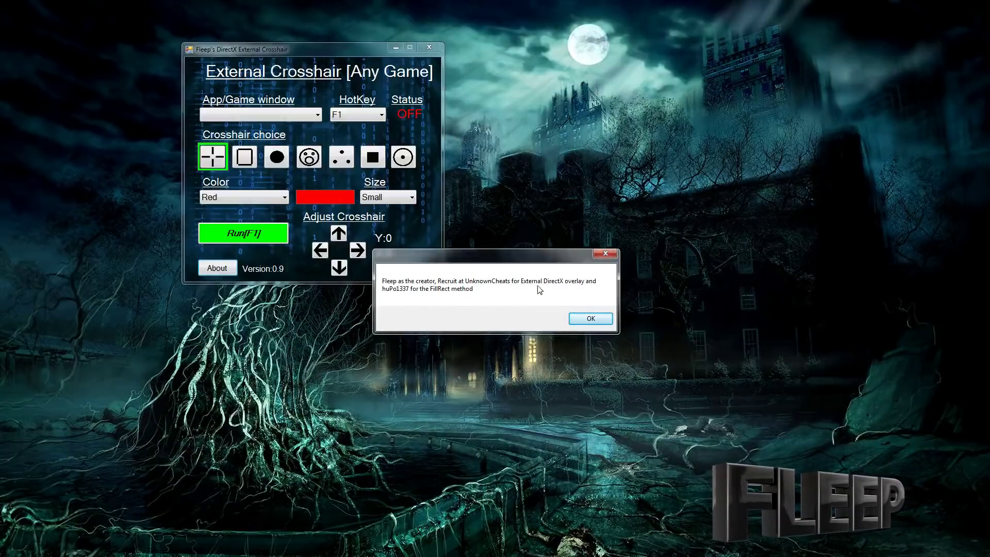
left_click(590, 318)
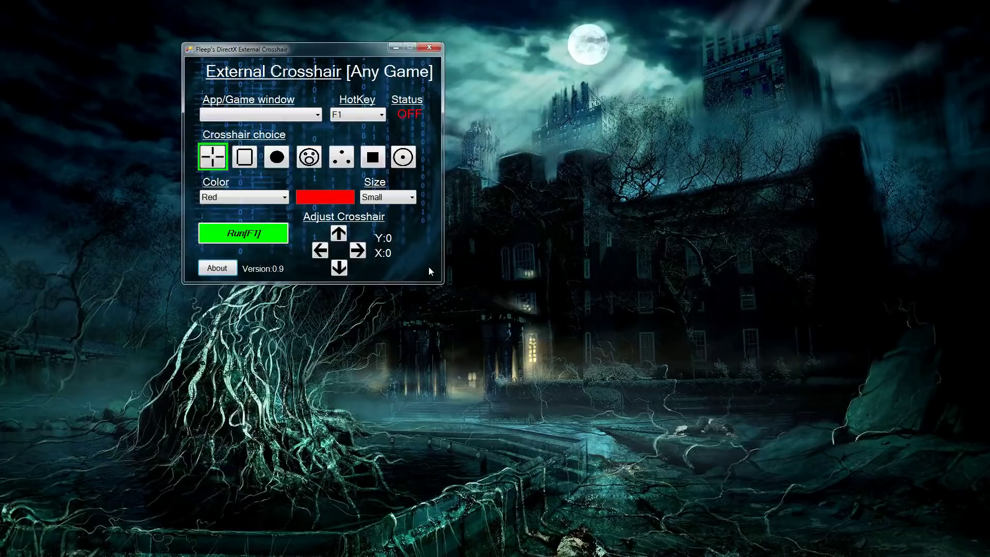
left_click_drag(373, 50, 319, 65)
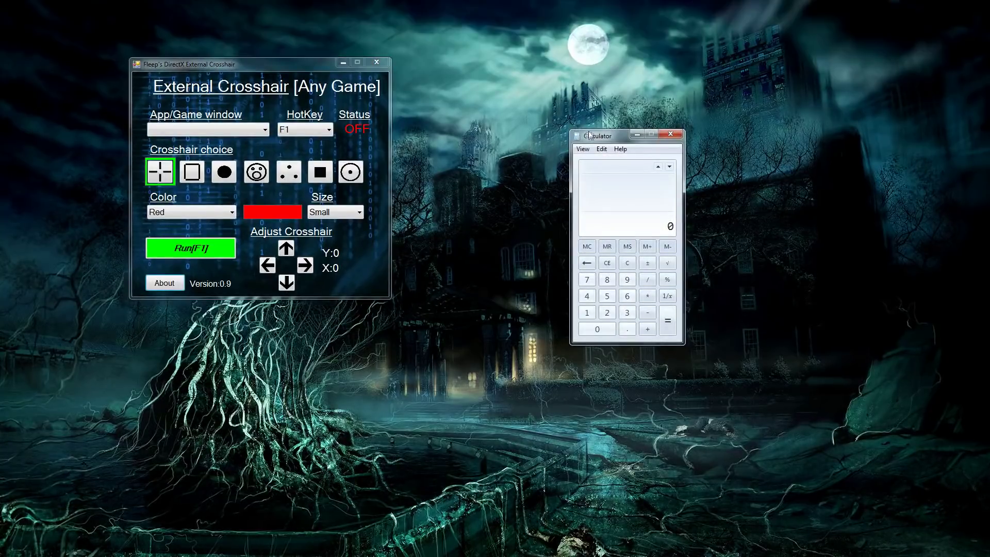
Step: Target the Calculator window, keep F1 as the hotkey, and turn the red crosshair on
left_click_drag(590, 135, 586, 117)
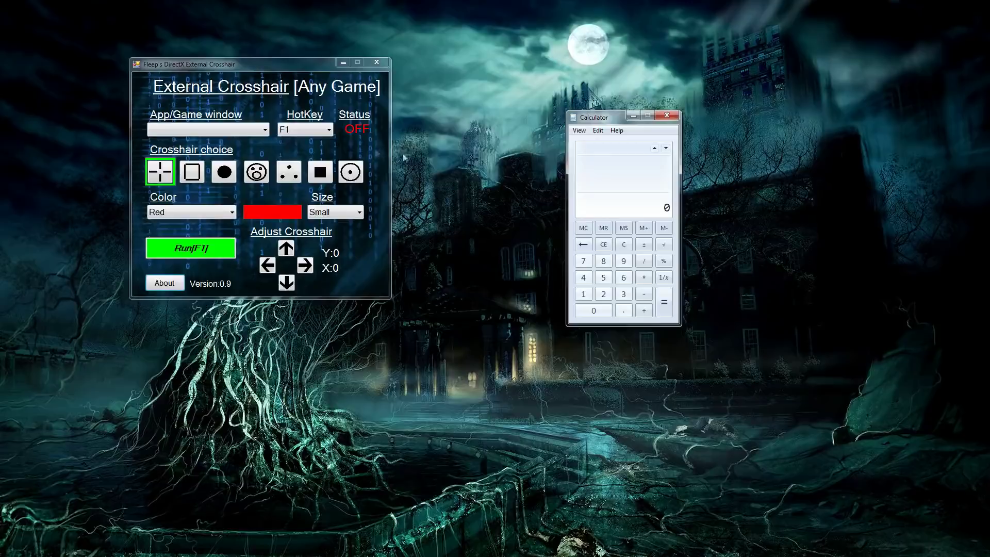
left_click(225, 132)
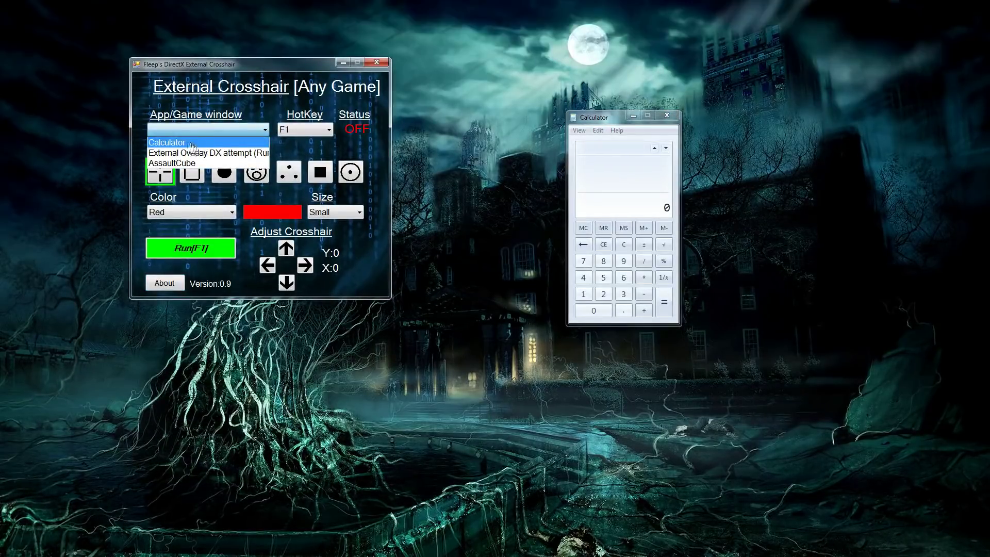
left_click(227, 143)
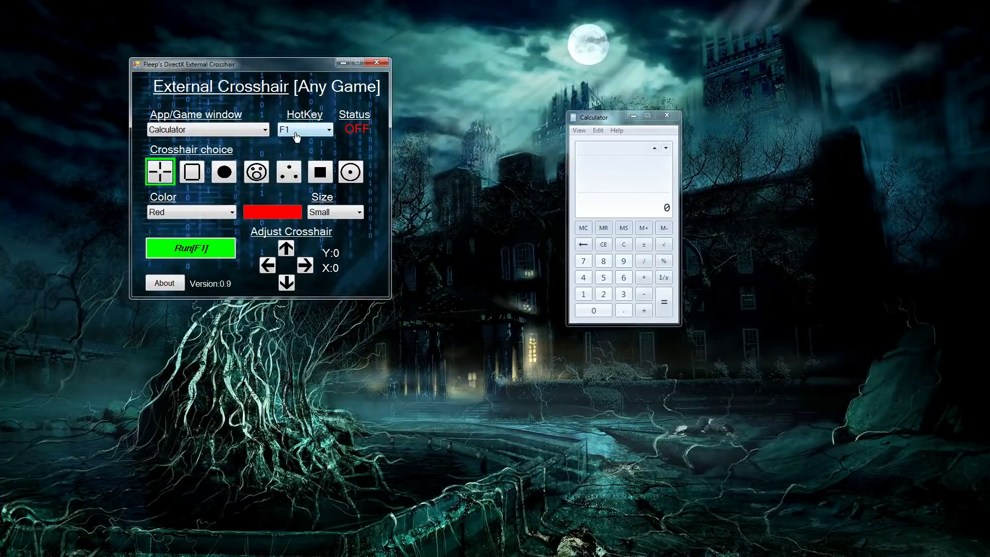
left_click(296, 136)
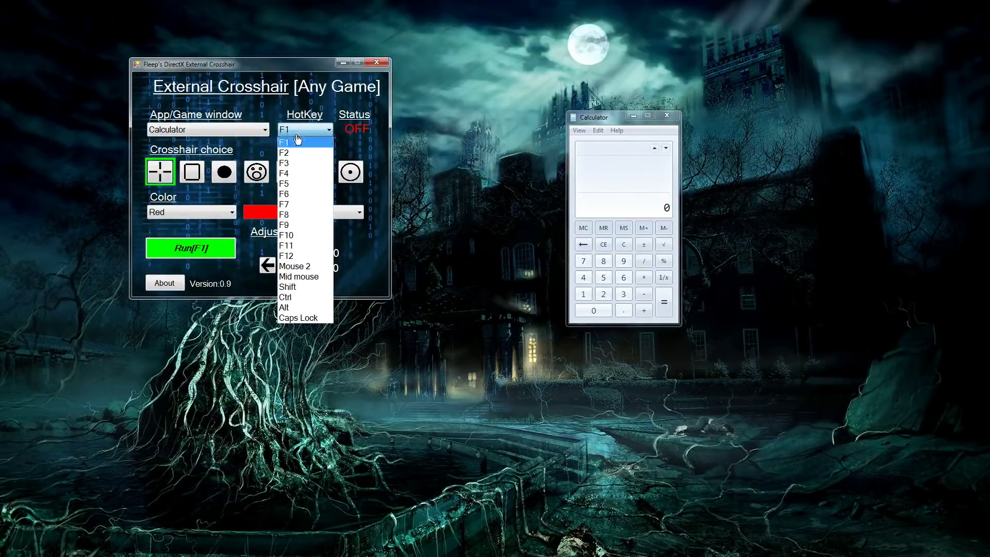
left_click(299, 134)
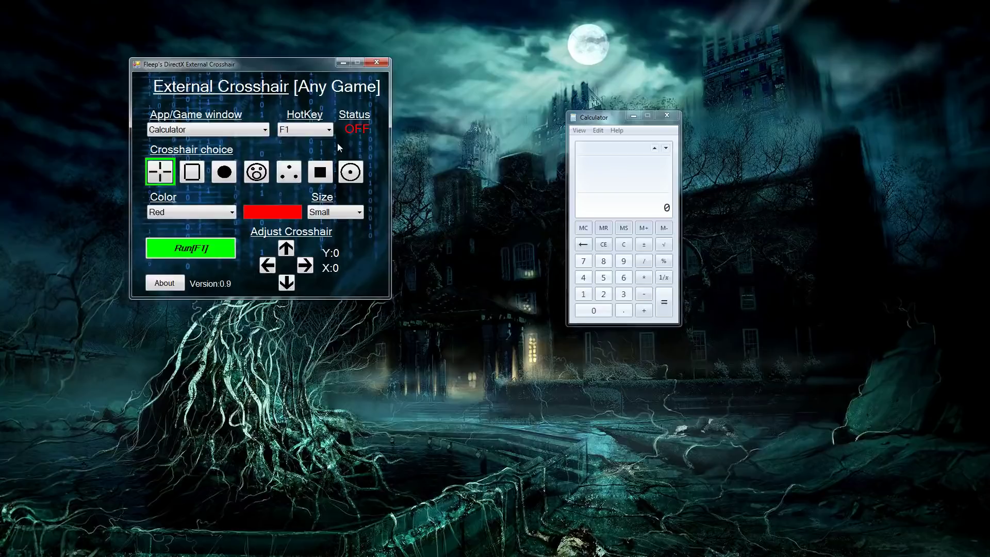
key("F1")
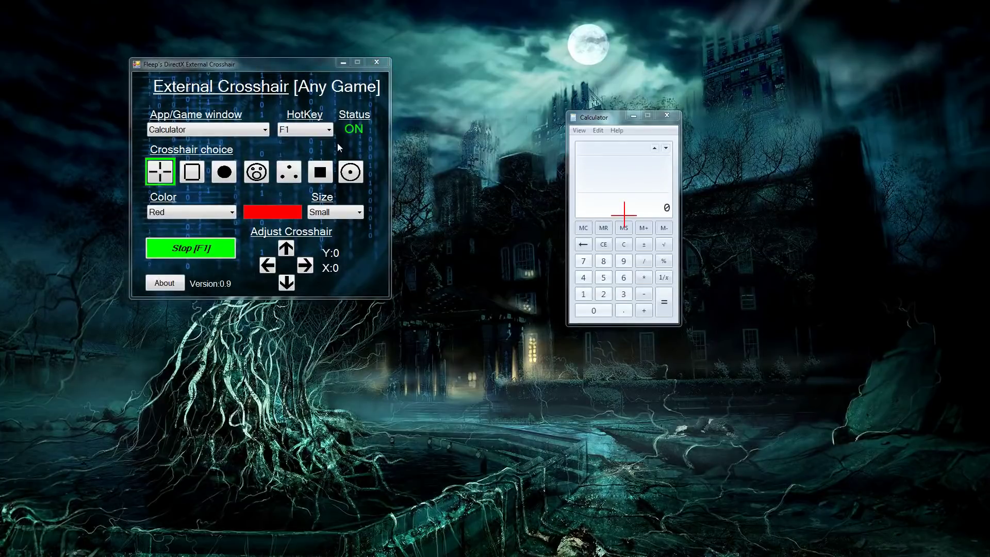
Step: Toggle the overlay with F1 and drag Calculator to confirm the crosshair follows it
key("F1")
key("F1")
mouse_move(589, 120)
left_mouse_down()
mouse_move(638, 103)
mouse_move(382, 78)
mouse_move(537, 178)
mouse_move(668, 98)
mouse_move(557, 102)
mouse_move(641, 99)
mouse_move(578, 214)
mouse_move(660, 125)
mouse_move(594, 111)
mouse_move(592, 119)
left_mouse_up()
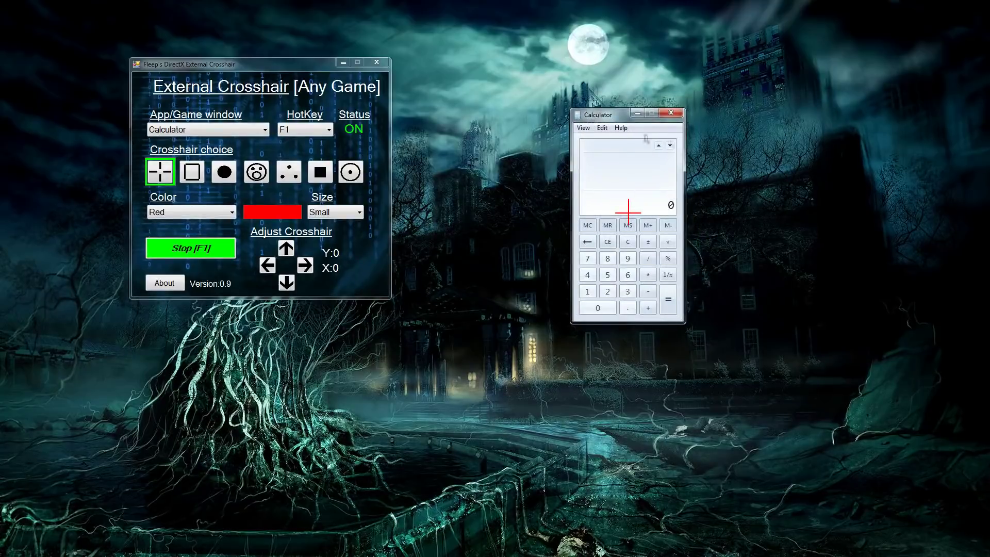
Step: Cycle through the square, dot, face, dots and filled-square shapes, ending on circle with centre dot
left_click(382, 226)
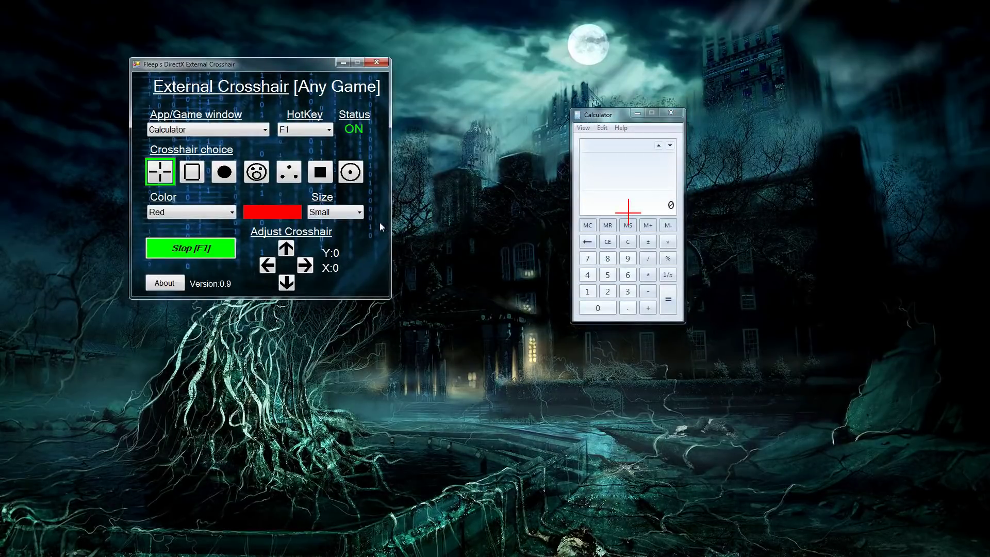
left_click(190, 181)
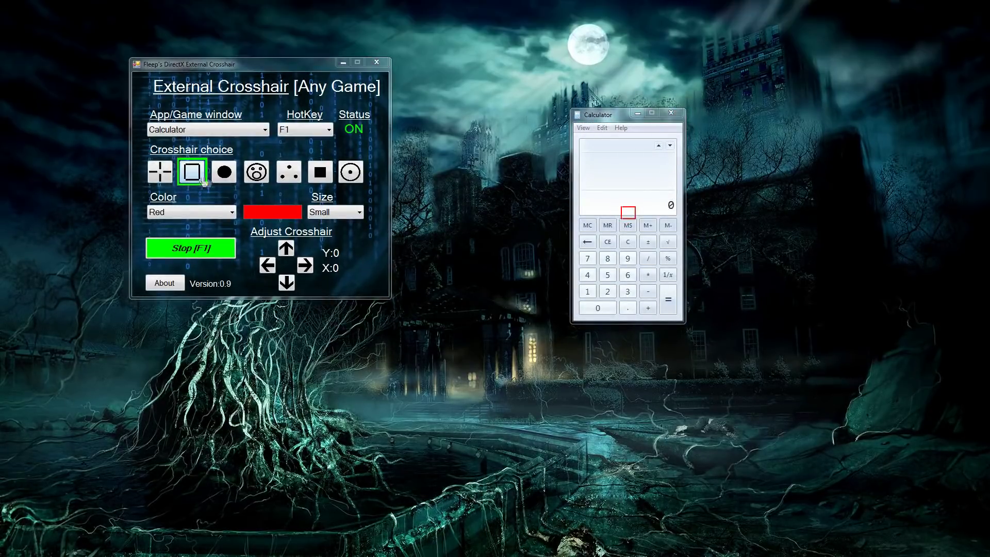
left_click(228, 178)
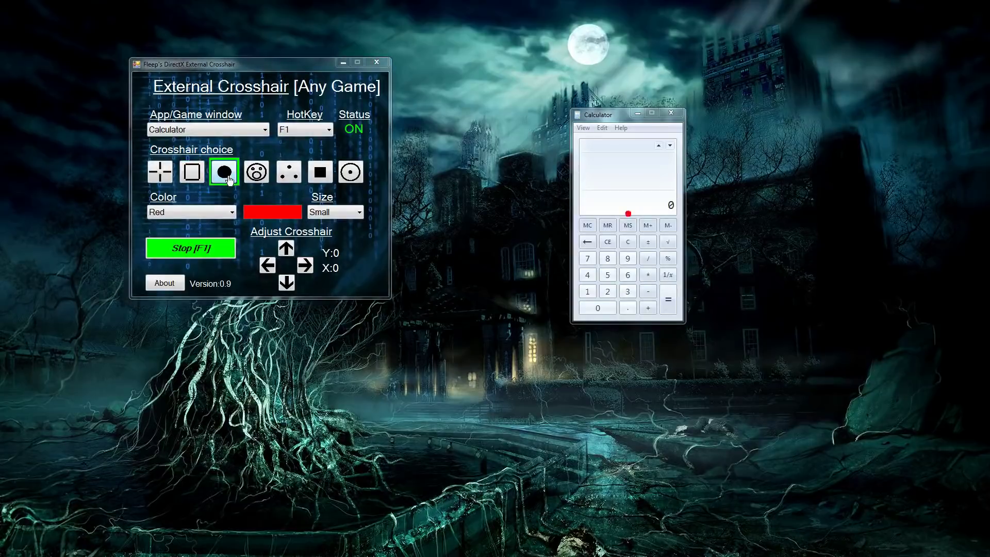
left_click(255, 180)
left_click(292, 178)
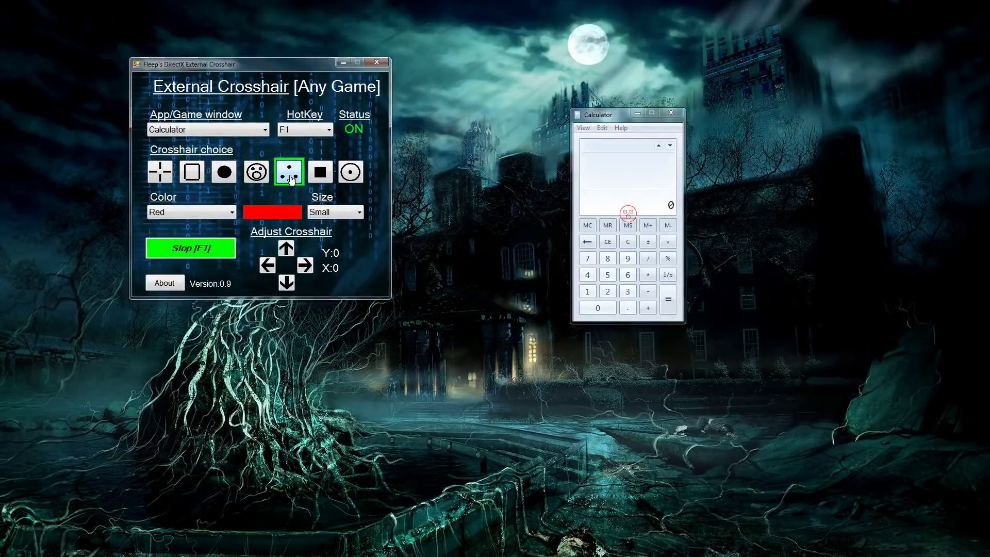
left_click(320, 177)
left_click(349, 176)
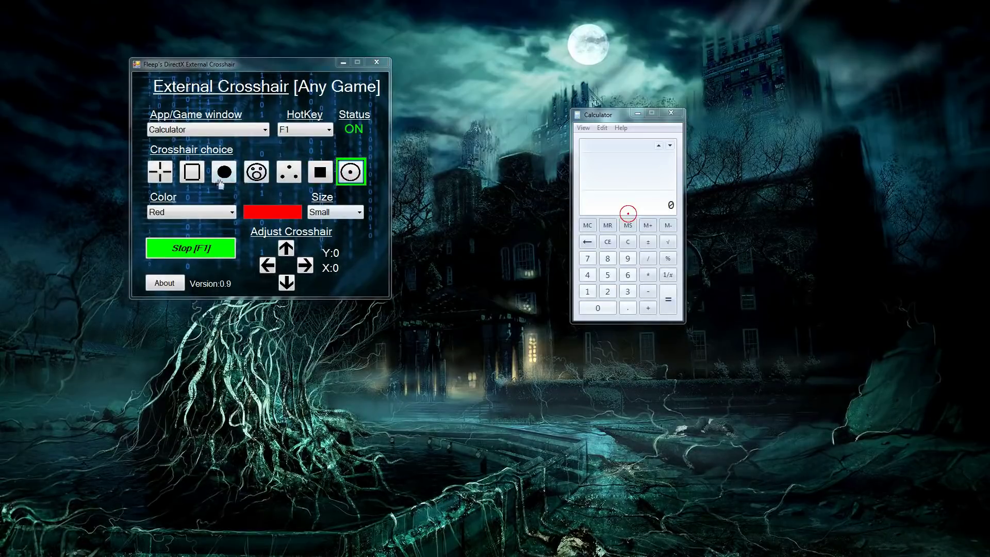
Step: Try Lime Green, Green, Blue and Yellow crosshair colours before returning to Red
left_click(183, 212)
left_click(183, 238)
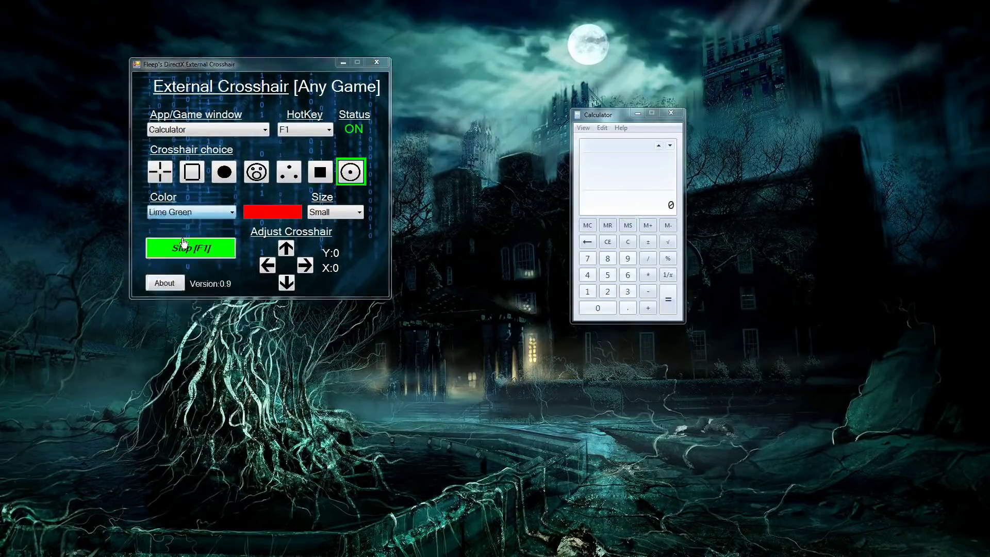
left_click(186, 212)
left_click(187, 245)
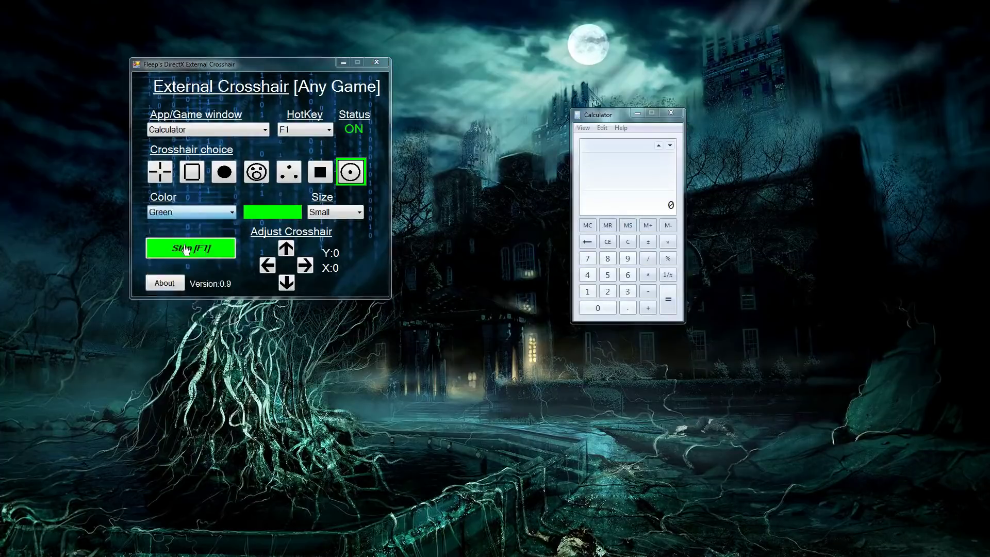
left_click(187, 212)
left_click(183, 257)
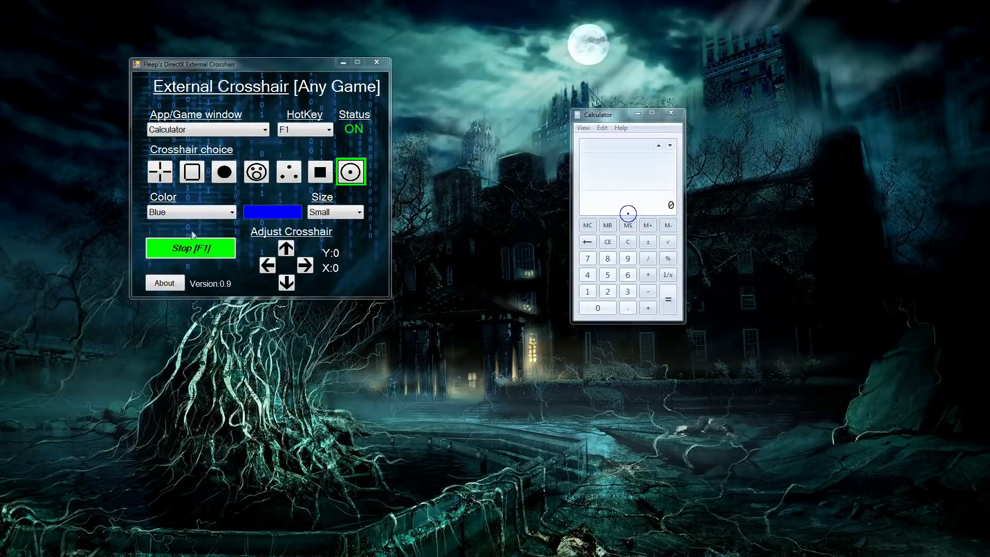
left_click(197, 212)
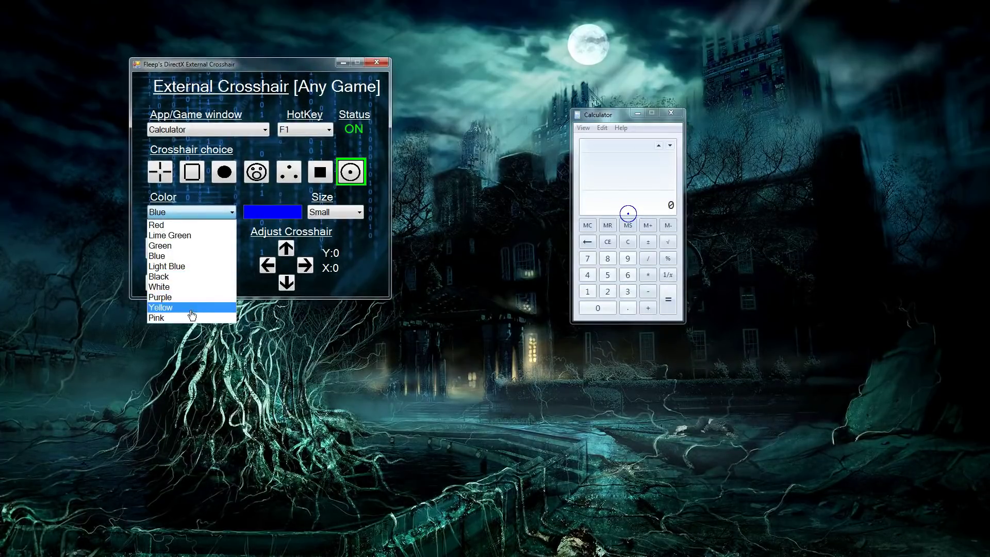
left_click(191, 309)
left_click(203, 214)
left_click(191, 225)
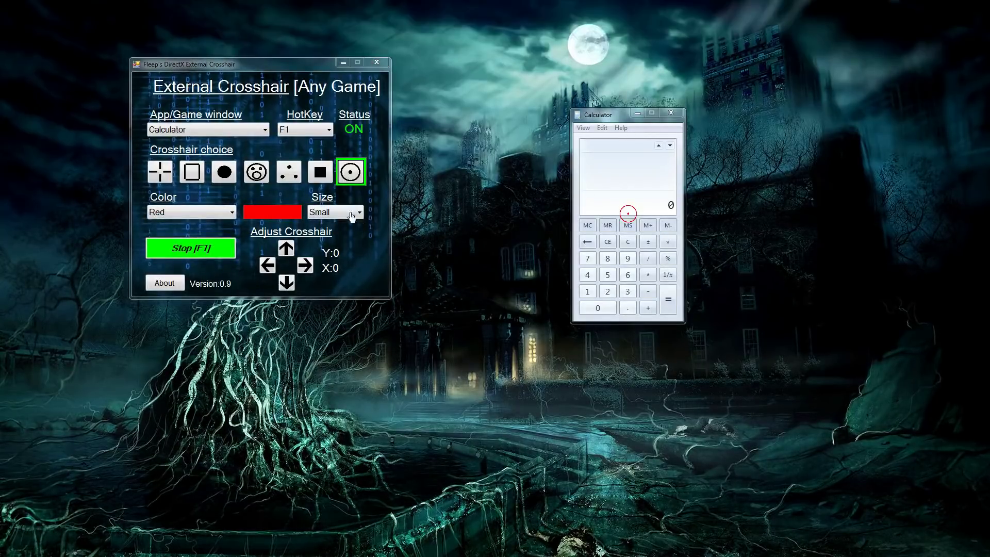
Step: Set the crosshair size to Medium, then Large
left_click(315, 214)
left_click(320, 236)
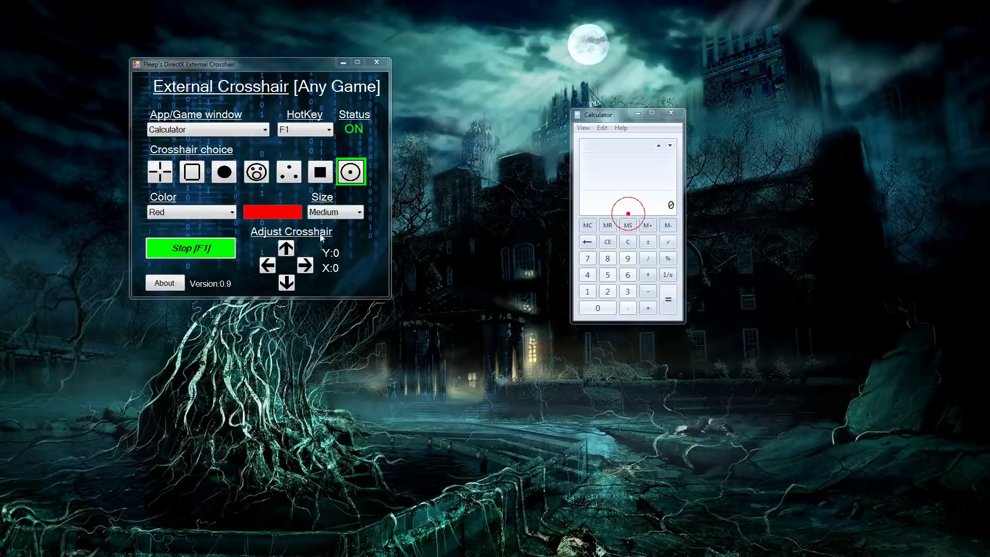
left_click(333, 213)
left_click(327, 247)
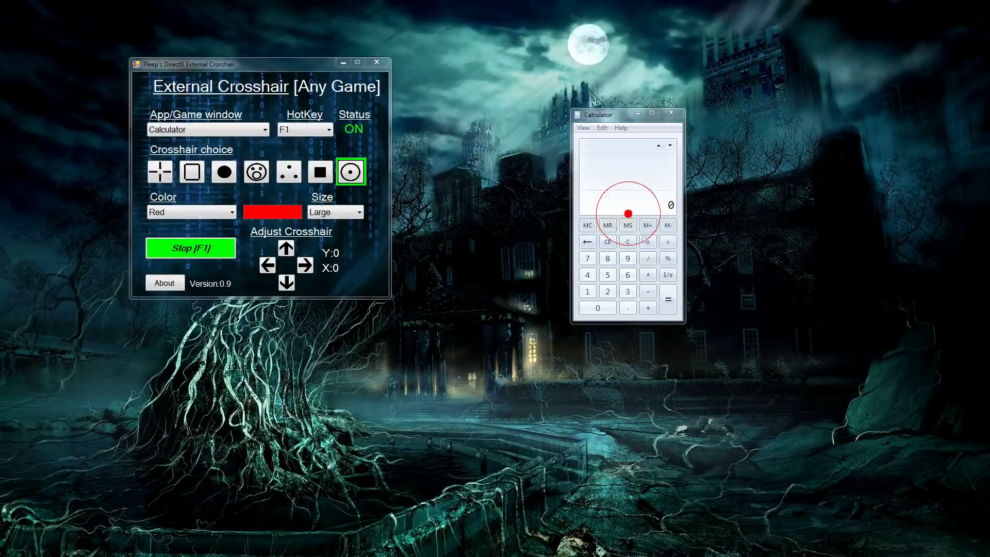
Step: Switch to the filled-square crosshair and cycle sizes Medium, Small, Medium, ending on Large
left_click(356, 260)
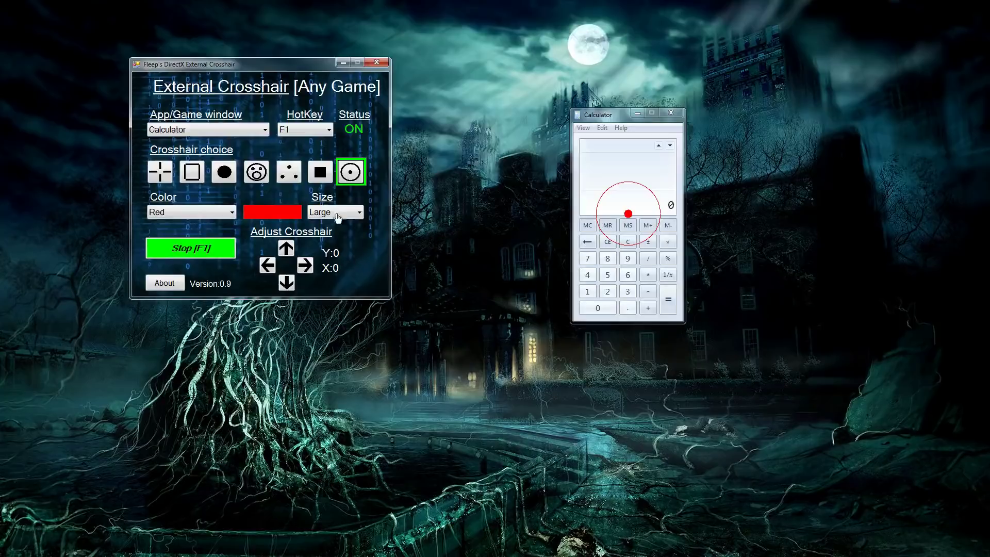
left_click(320, 171)
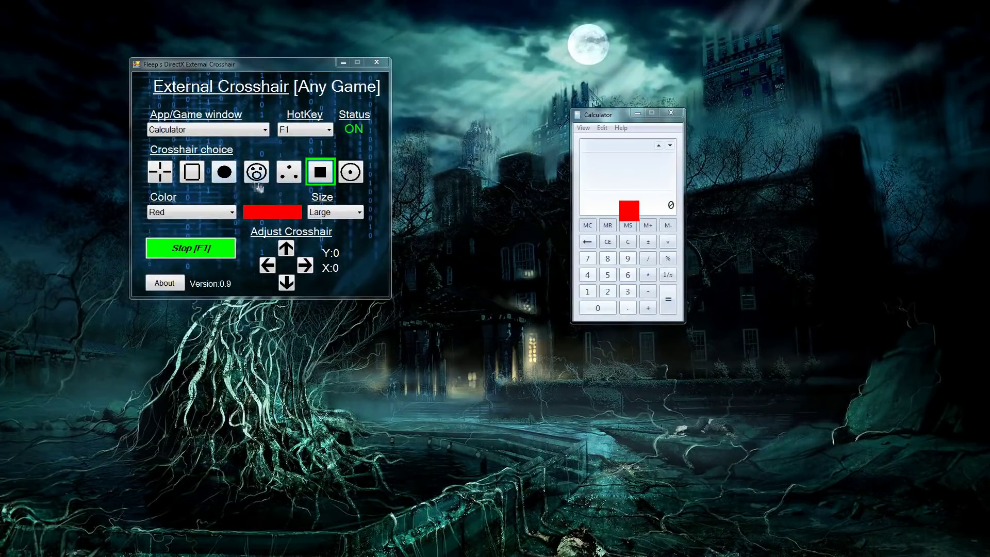
left_click(320, 216)
left_click(326, 233)
left_click(327, 217)
left_click(328, 236)
left_click(330, 213)
left_click(328, 226)
left_click(334, 212)
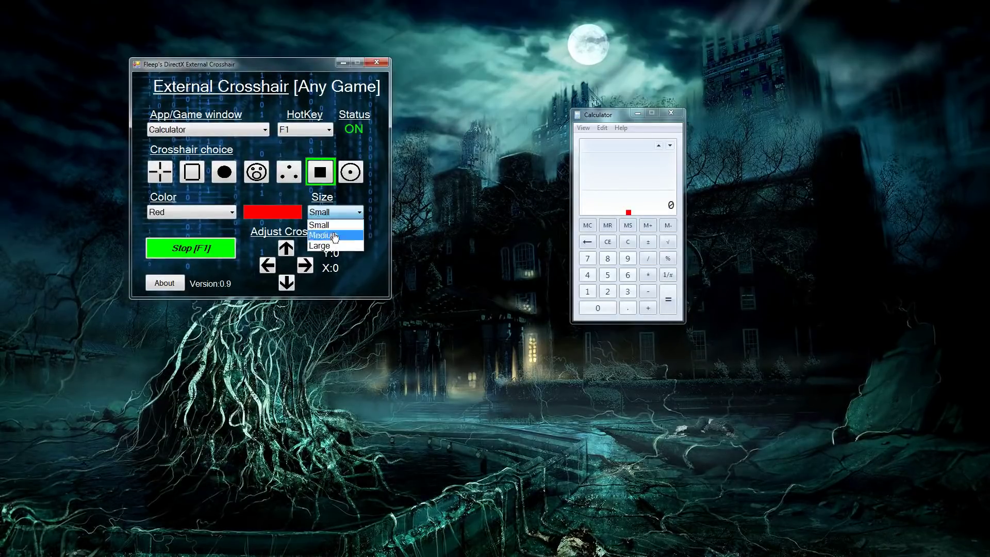
left_click(331, 228)
left_click(340, 212)
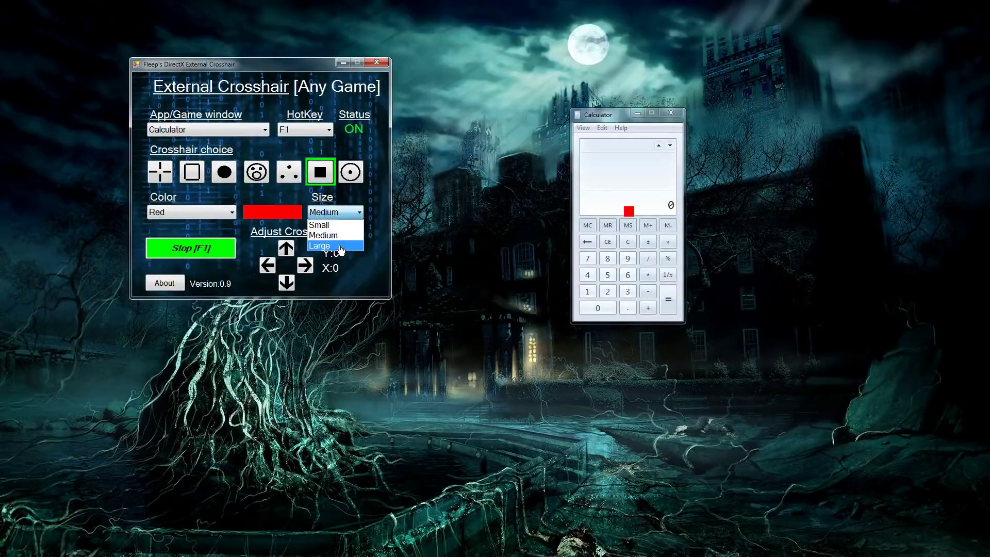
left_click(340, 236)
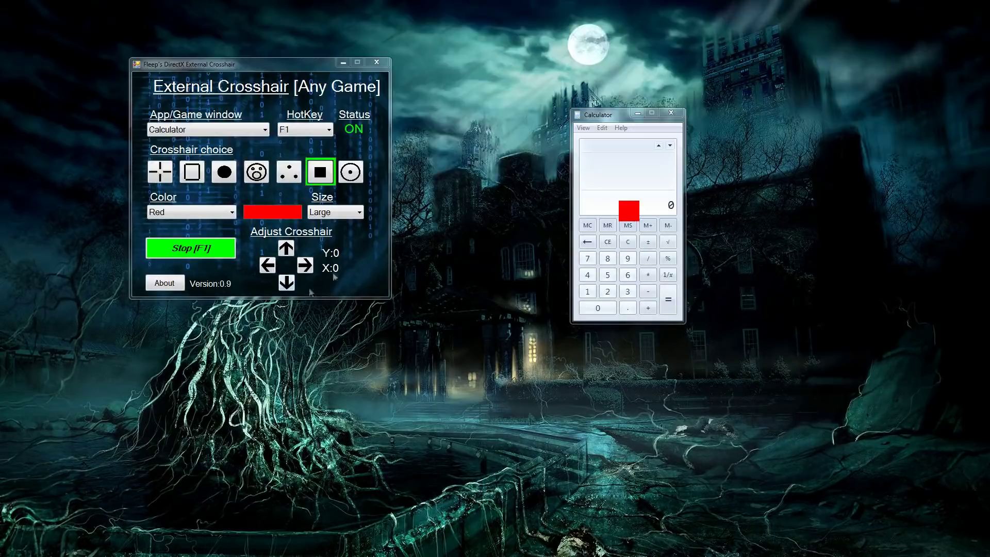
Step: Nudge the crosshair offset down, left and back up to reach Y -1
left_click(284, 282)
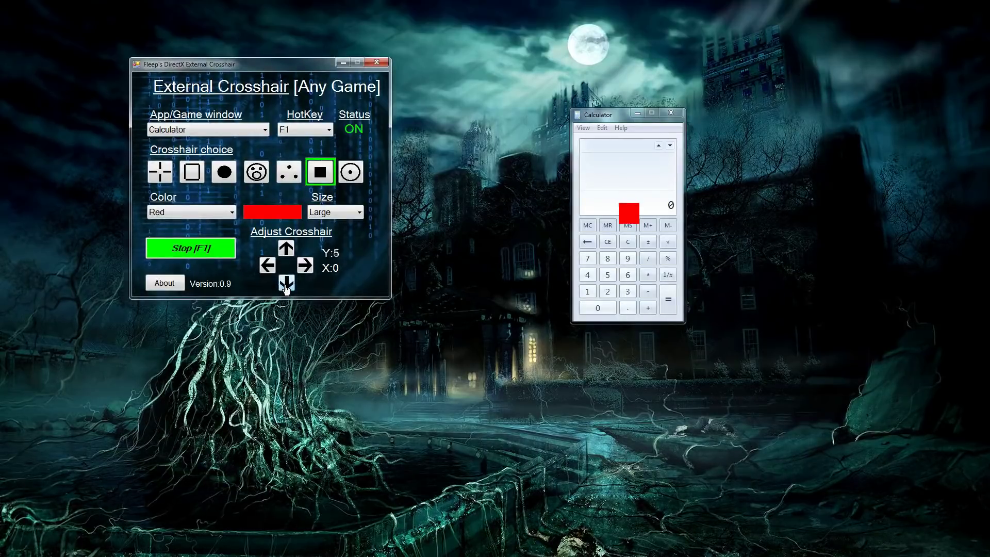
left_click(271, 268)
left_click(272, 270)
left_click(273, 272)
triple_click(273, 272)
left_click(286, 248)
triple_click(286, 248)
double_click(286, 249)
Step: Shift the crosshair right until X is -2, then switch the overlay off
left_click(308, 267)
double_click(309, 268)
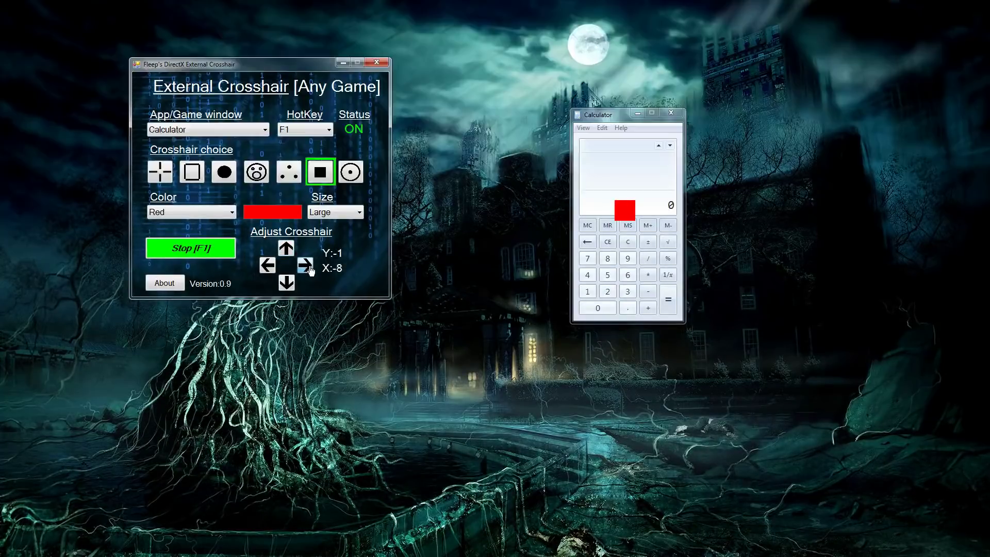
double_click(310, 270)
left_click(310, 270)
left_click(309, 270)
double_click(310, 270)
left_click(310, 270)
left_click(211, 254)
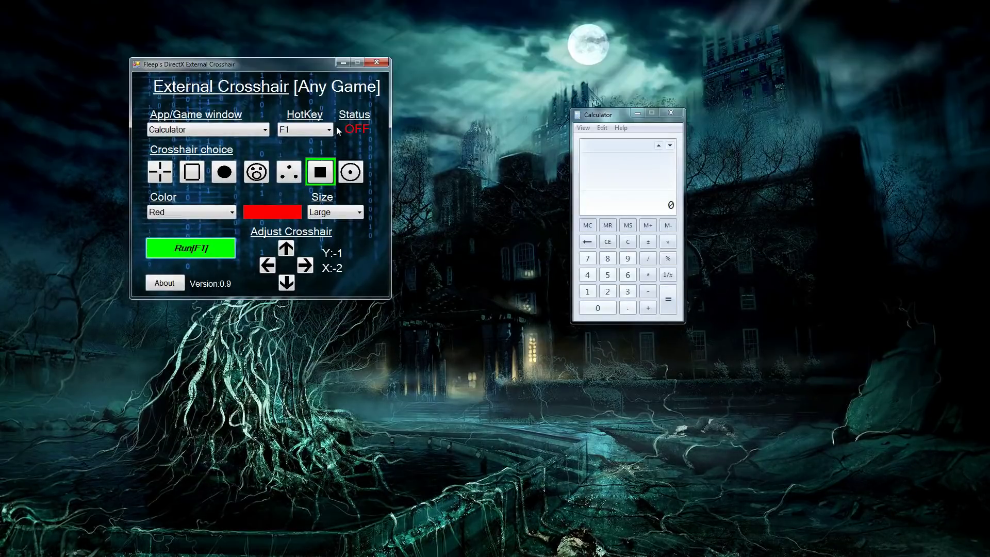
Step: Switch to the plus crosshair, turn it on with F1, and settle on Large after trying Medium and Small
left_click(161, 174)
key("F1")
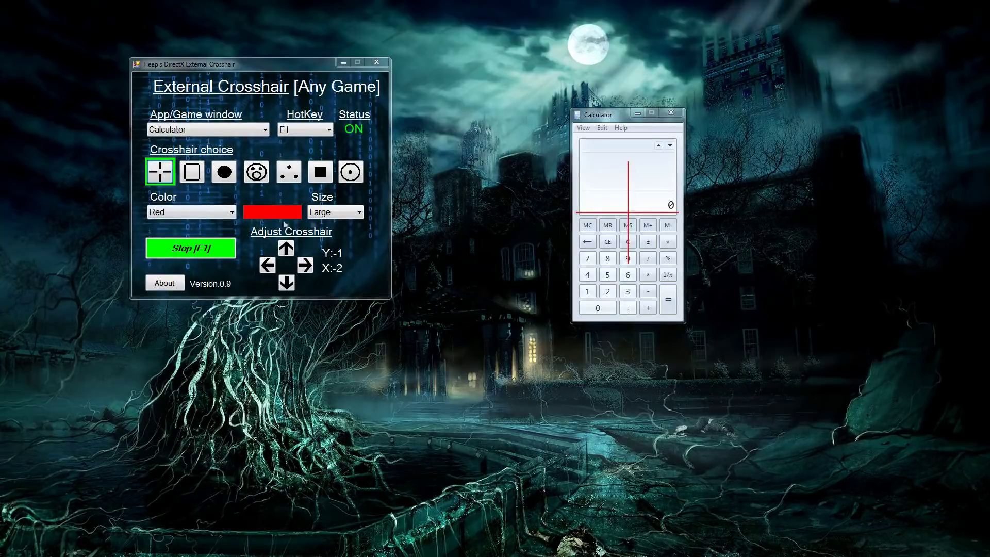
left_click(360, 213)
left_click(336, 236)
left_click(335, 214)
left_click(329, 225)
left_click(335, 212)
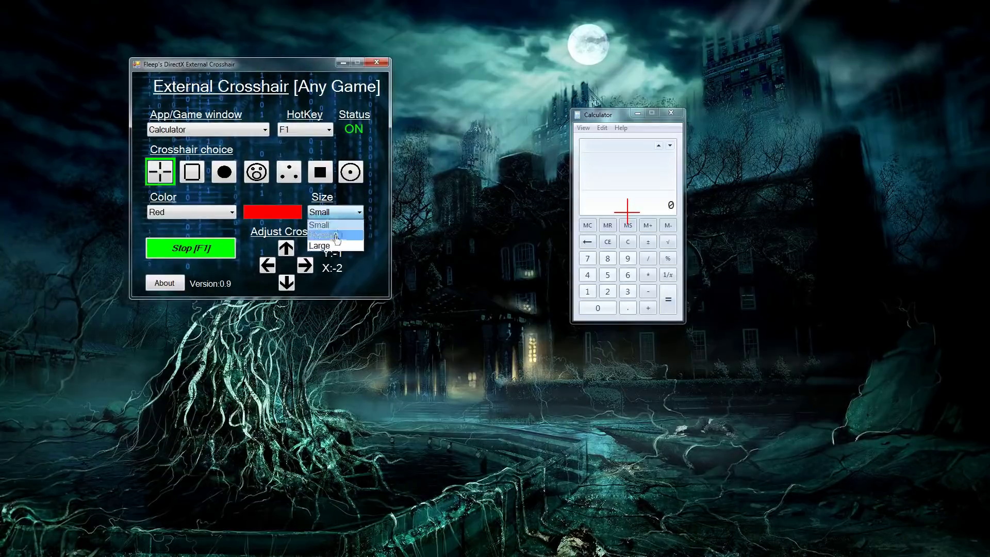
left_click(336, 248)
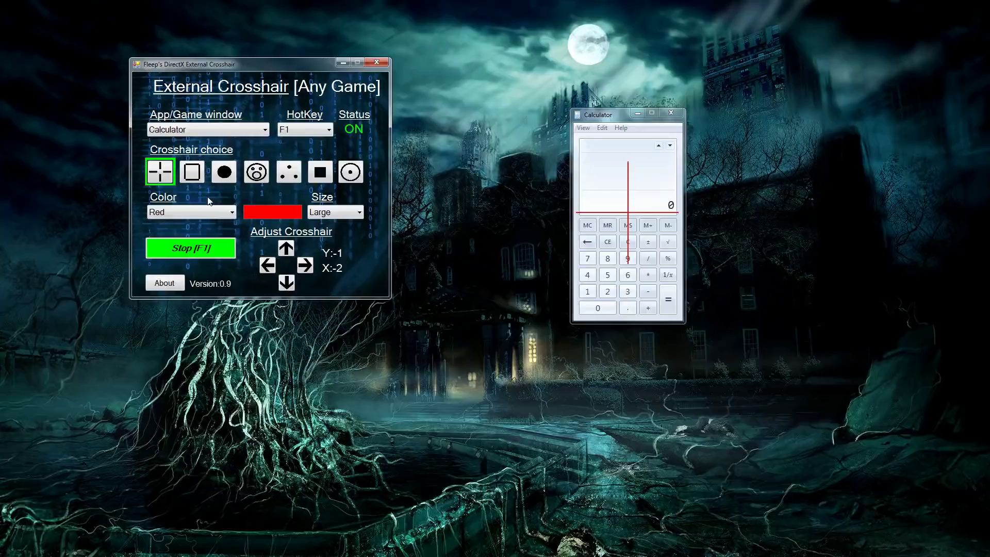
Step: Try the square, dot, face and three-dot shapes, settling on the face crosshair
left_click(192, 173)
left_click(223, 174)
left_click(256, 174)
left_click(281, 176)
left_click(257, 174)
Step: Cycle the face crosshair through Small, Large and Medium, end on Small, and stop the overlay
left_click(335, 212)
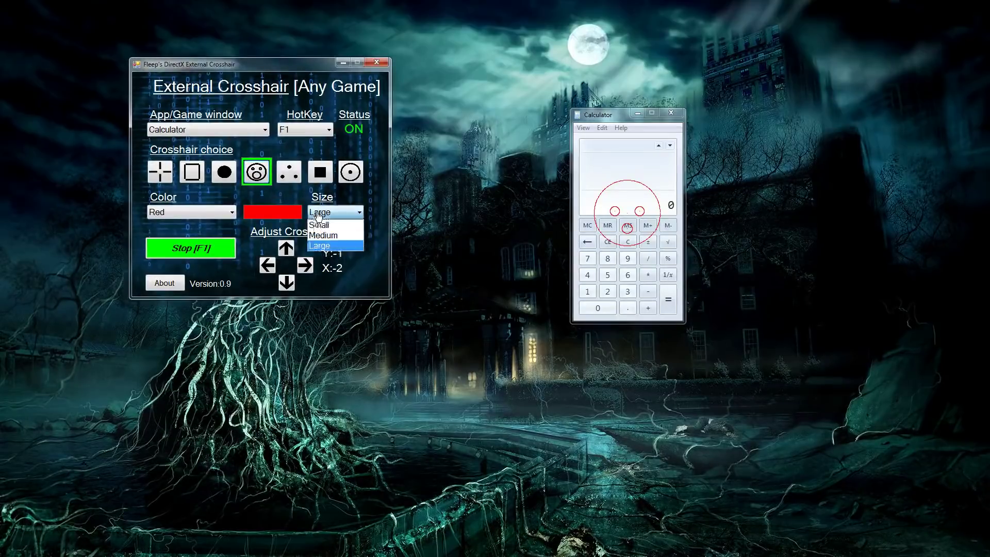
left_click(324, 224)
left_click(336, 211)
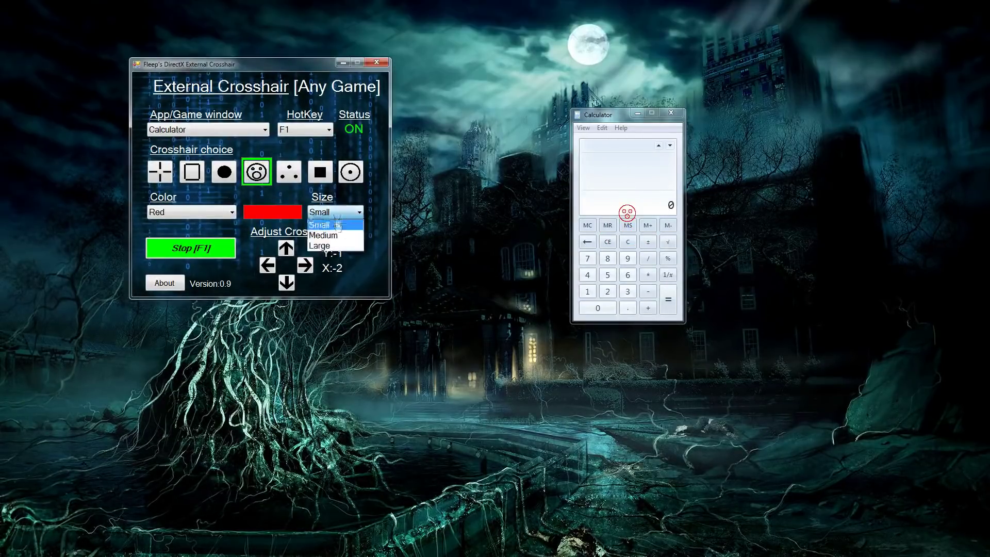
left_click(338, 239)
left_click(335, 212)
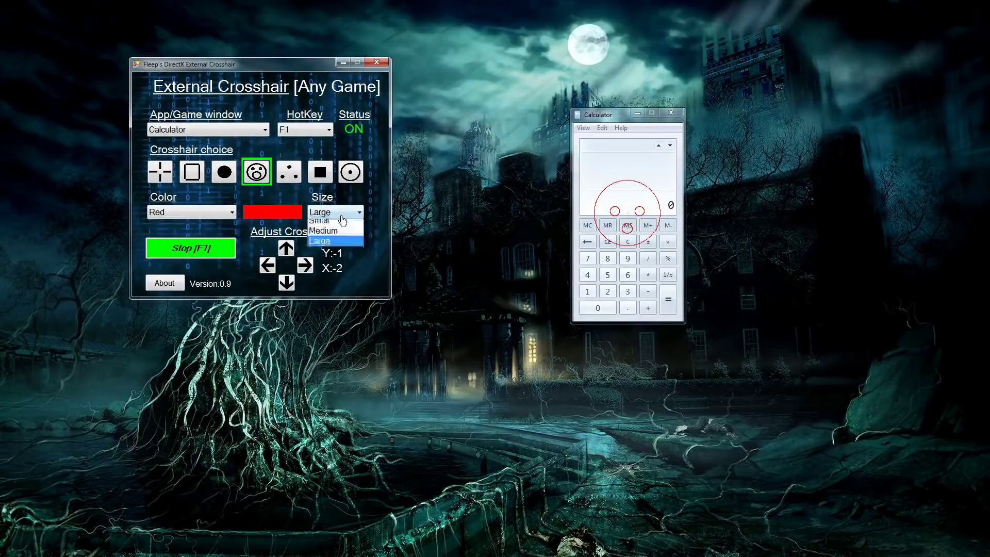
left_click(323, 235)
left_click(335, 212)
left_click(330, 224)
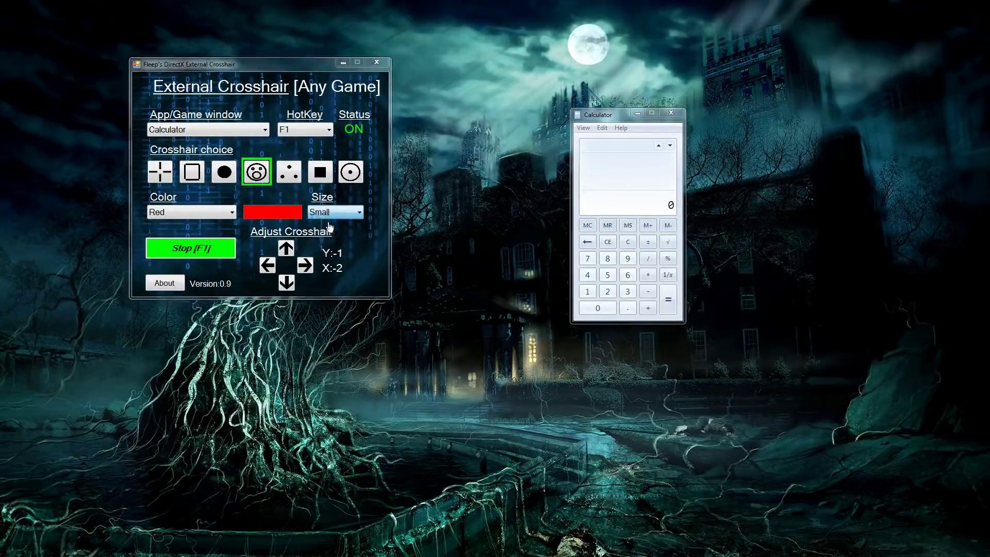
left_click_drag(302, 61, 280, 61)
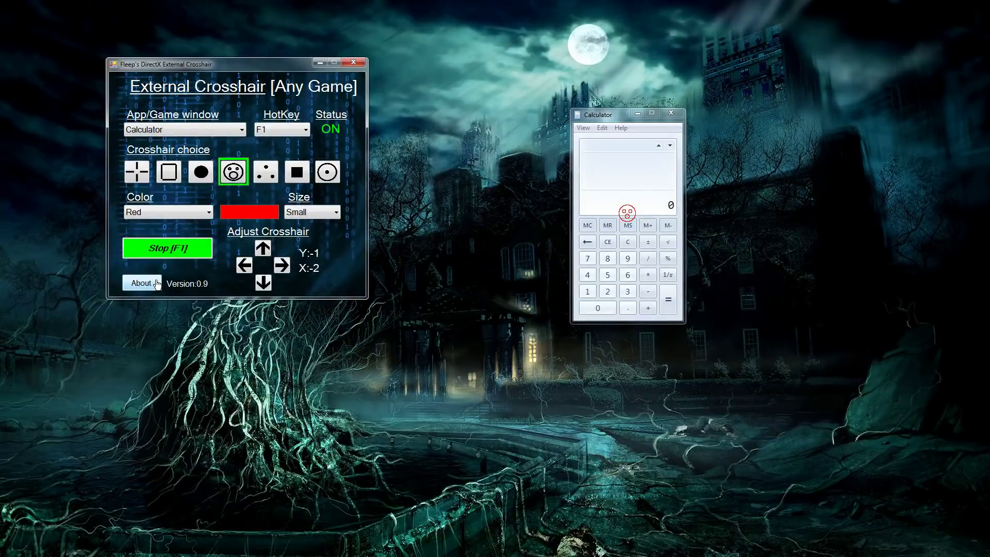
left_click(165, 253)
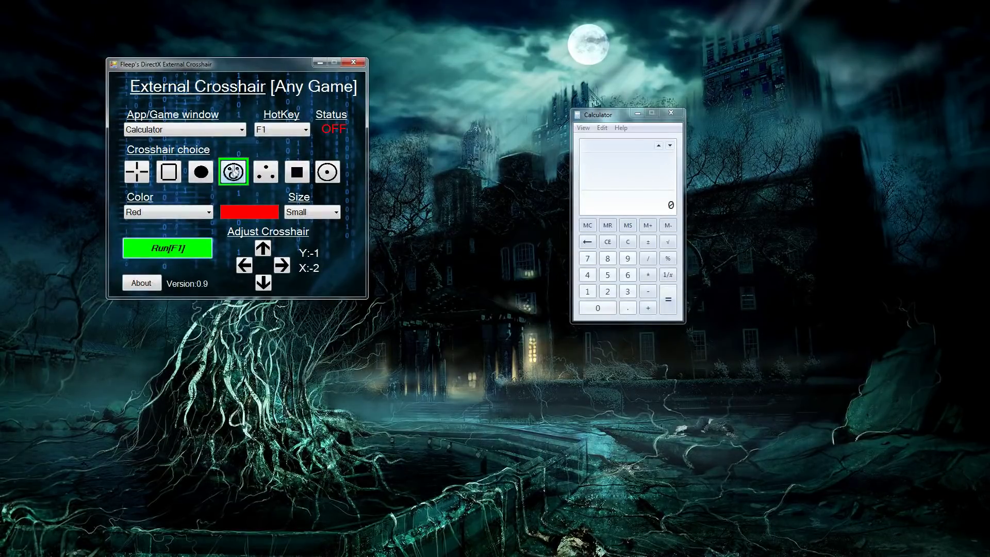
left_click(281, 130)
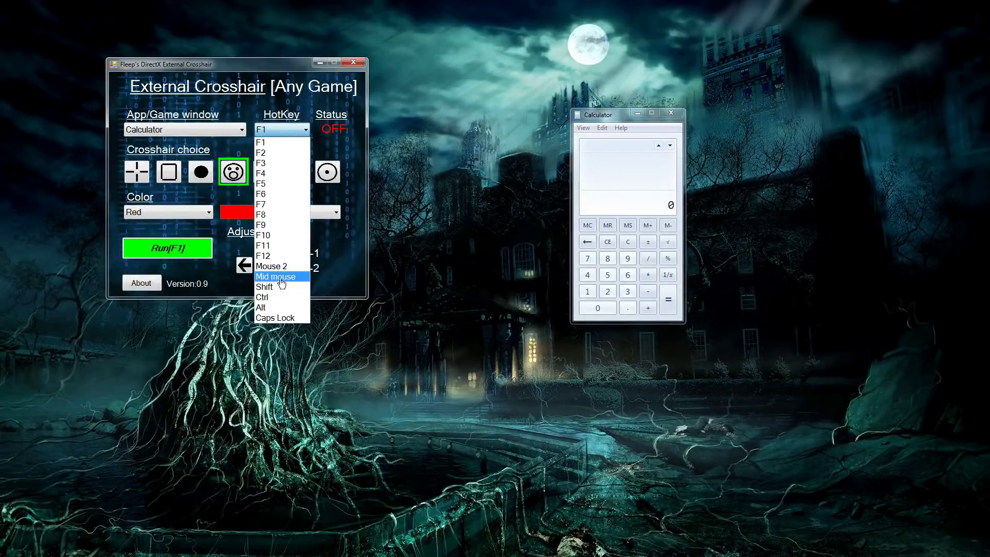
Step: Set Caps Lock as the on/off hotkey, test it, and close Calculator
left_click(278, 318)
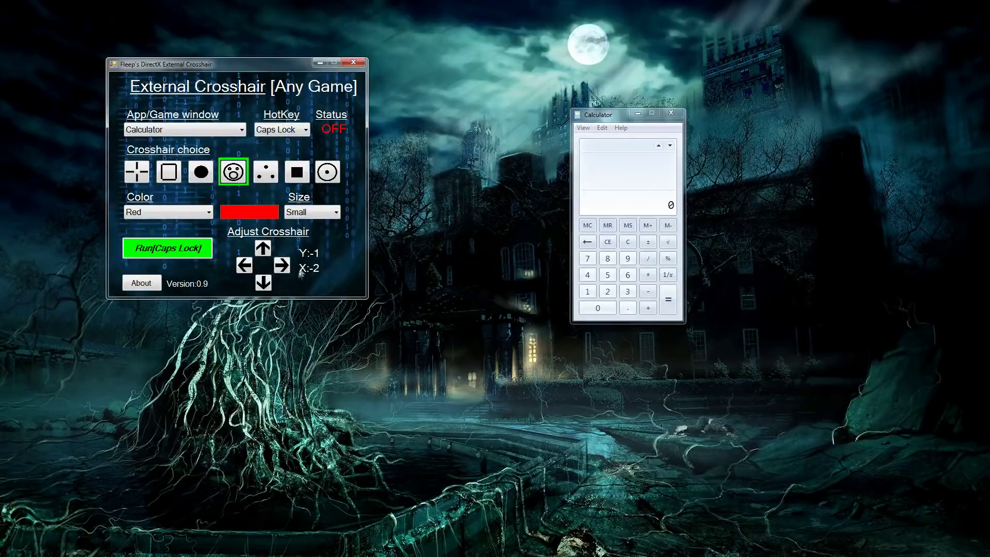
key("Caps_Lock")
key("Caps_Lock")
left_click(671, 115)
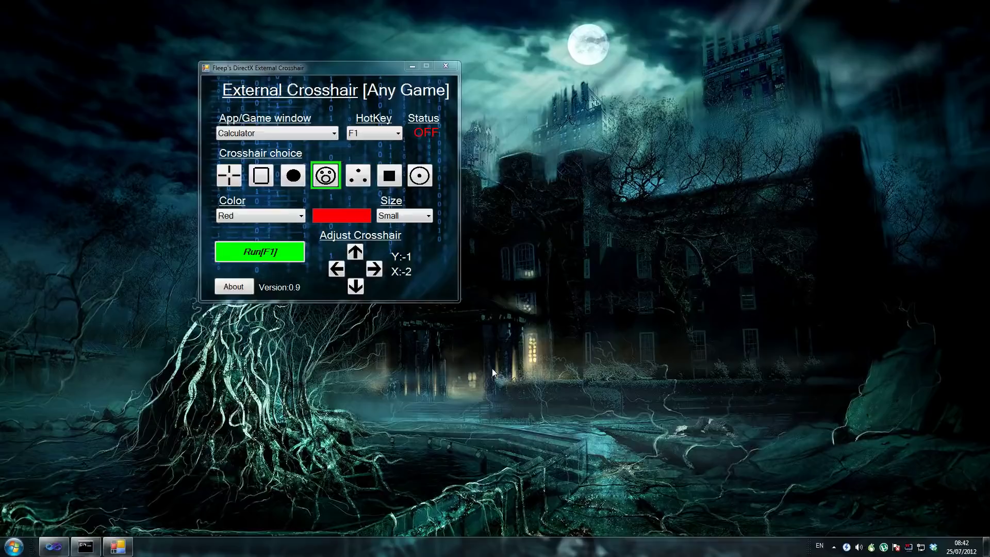
Step: Launch iw3mp from the Start menu, decline optimal settings, and reset the crosshair Y offset to 0
left_click_drag(395, 68, 333, 67)
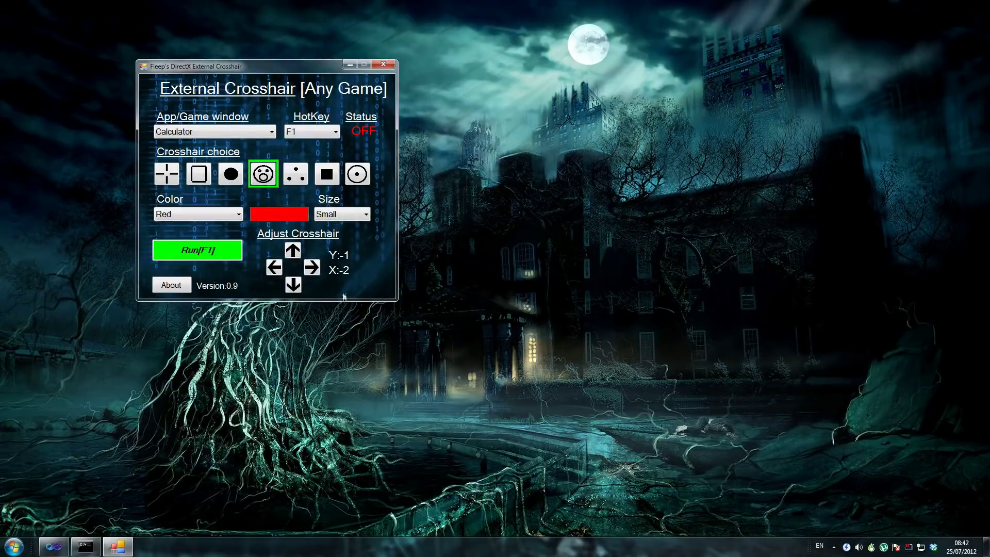
left_click(3, 551)
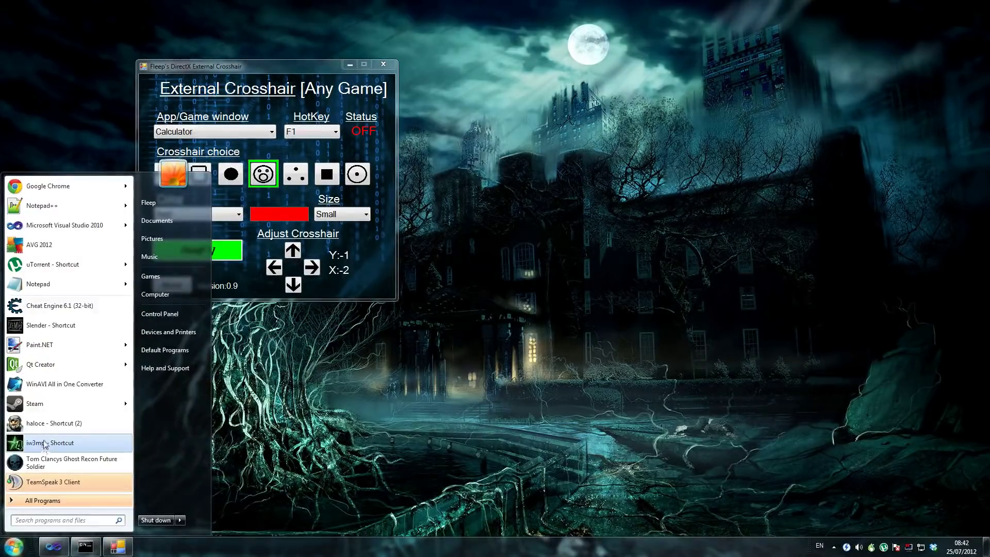
left_click(47, 444)
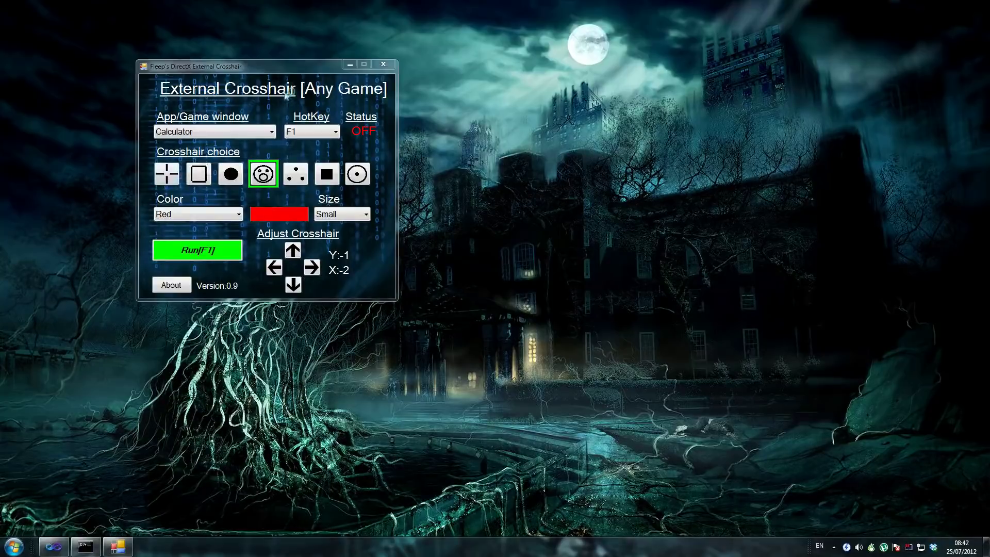
left_click_drag(292, 70, 200, 86)
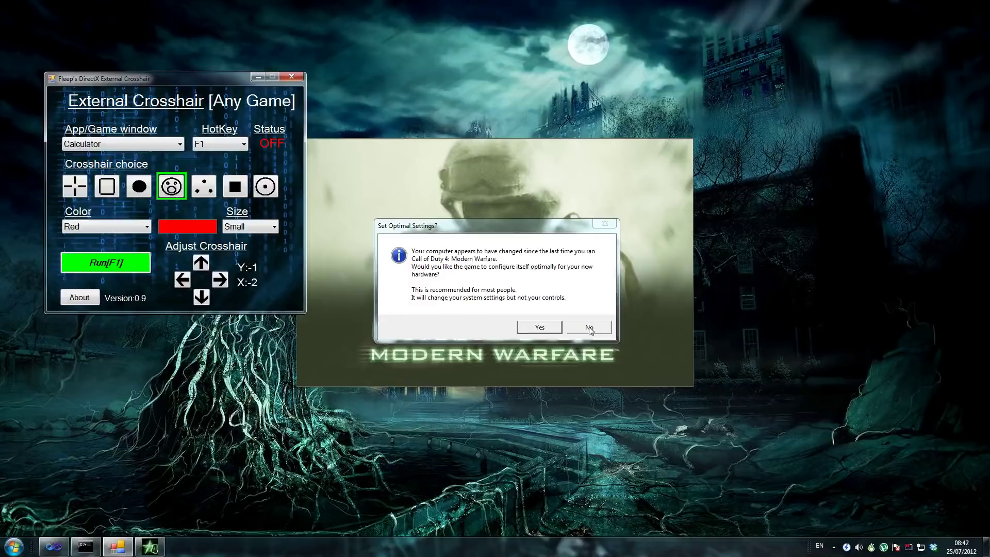
left_click(589, 328)
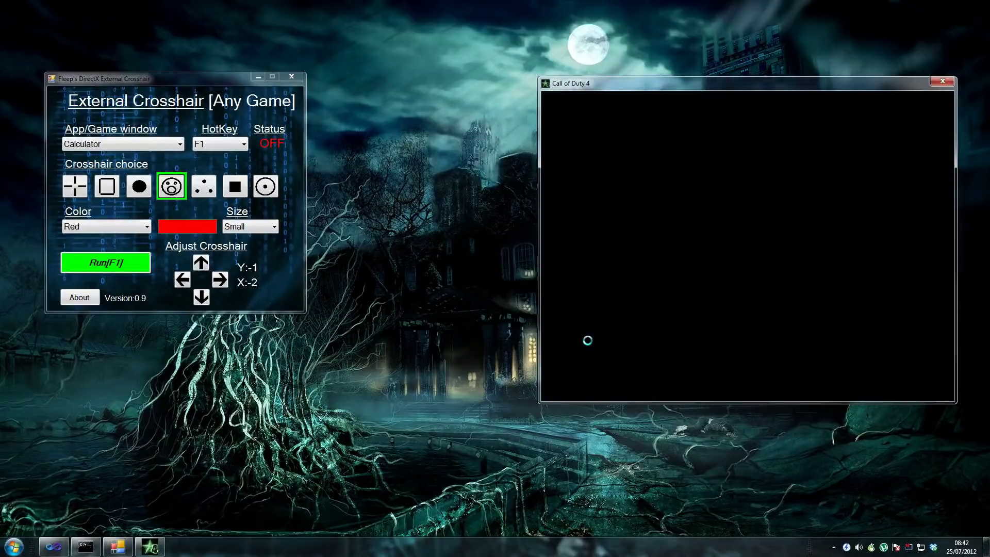
left_click(201, 296)
Step: Nudge the crosshair position left, then back right toward the centre
left_click(182, 280)
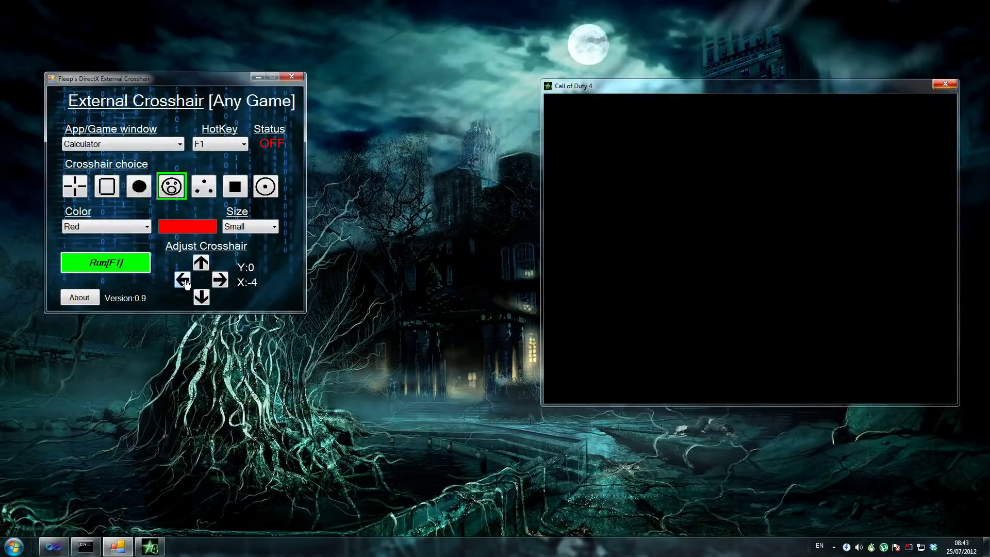
left_click(224, 283)
left_click(225, 282)
left_click(225, 282)
Step: Dismiss the PunkBuster error and host a Team Deathmatch server on Killhouse
left_click(743, 327)
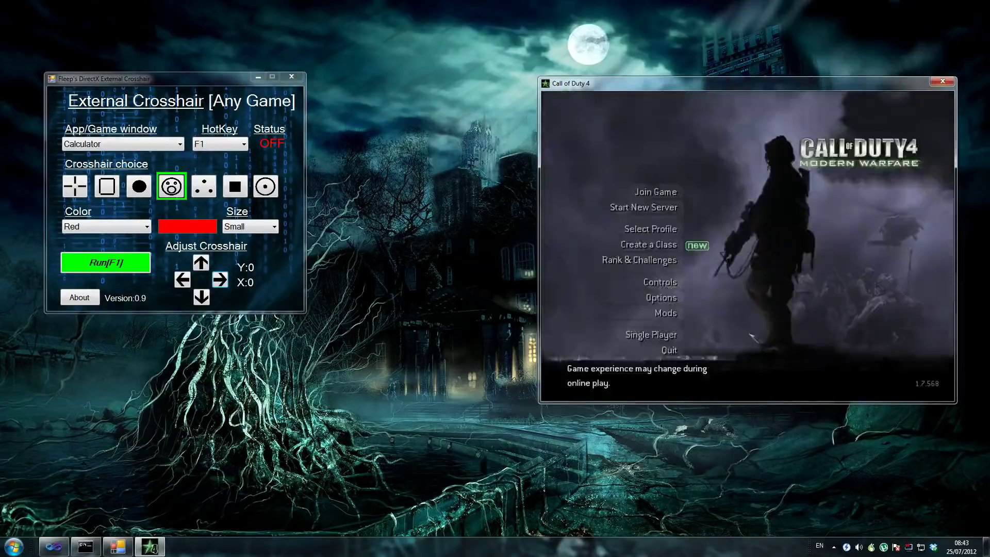
left_click_drag(708, 82, 577, 91)
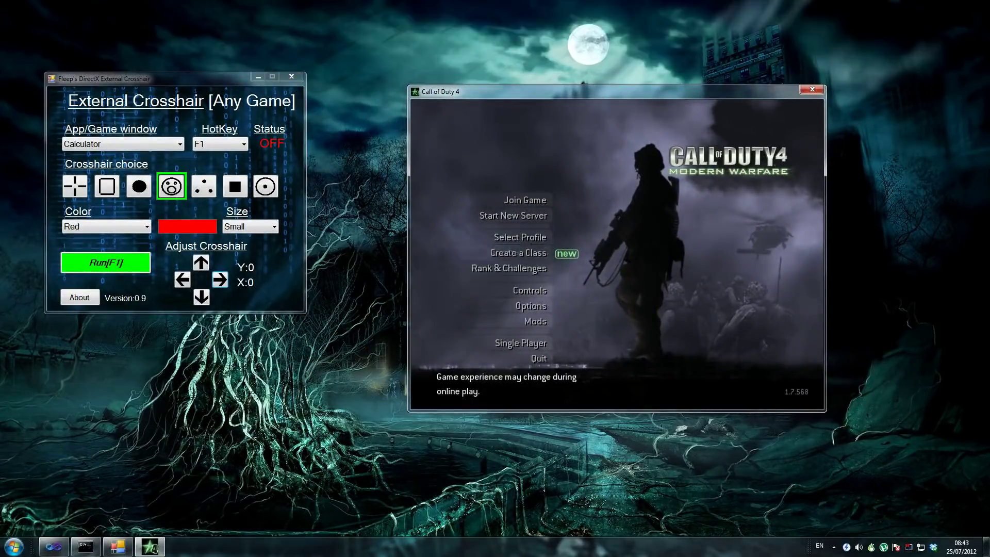
left_click(548, 221)
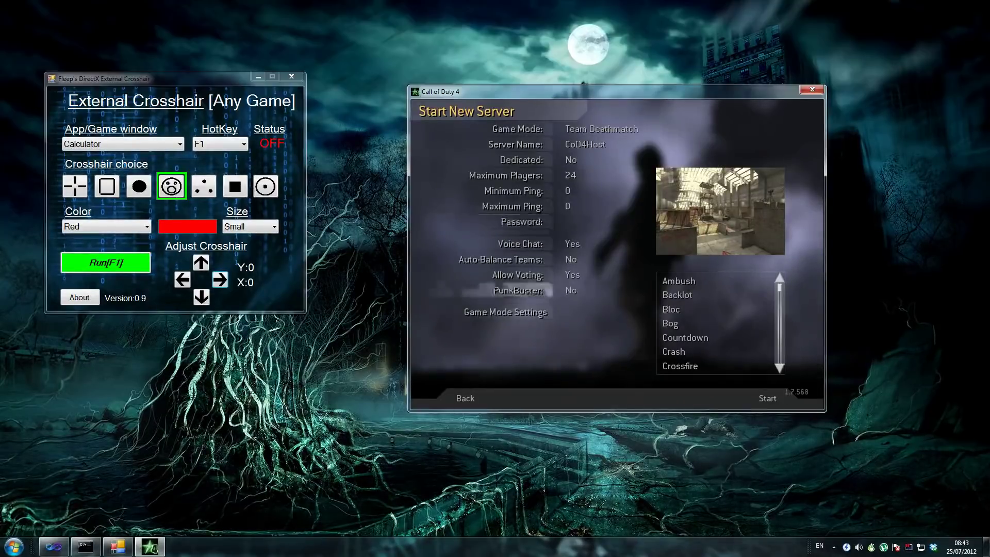
left_click(768, 399)
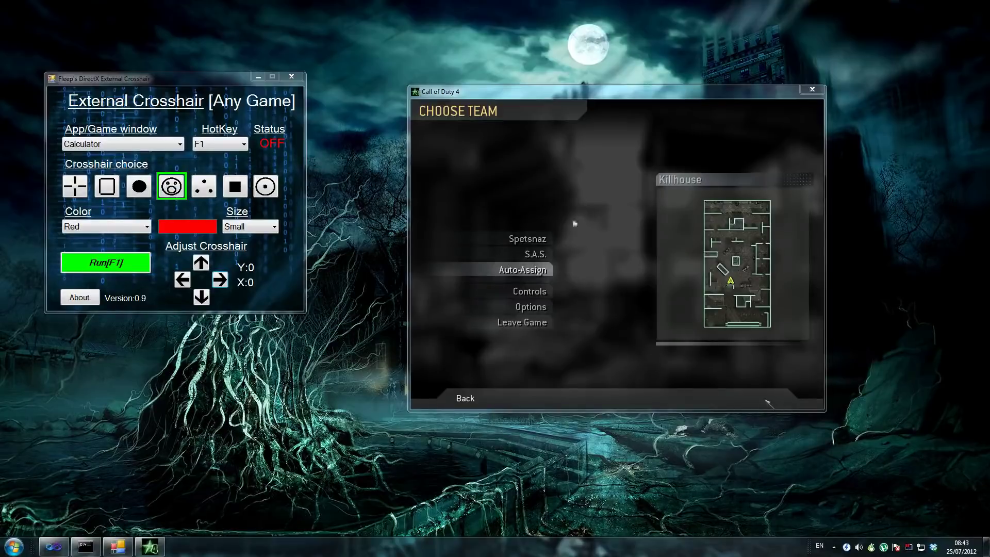
Step: Join the S.A.S. team and spawn with the Custom Slot 5 class
left_click(574, 223)
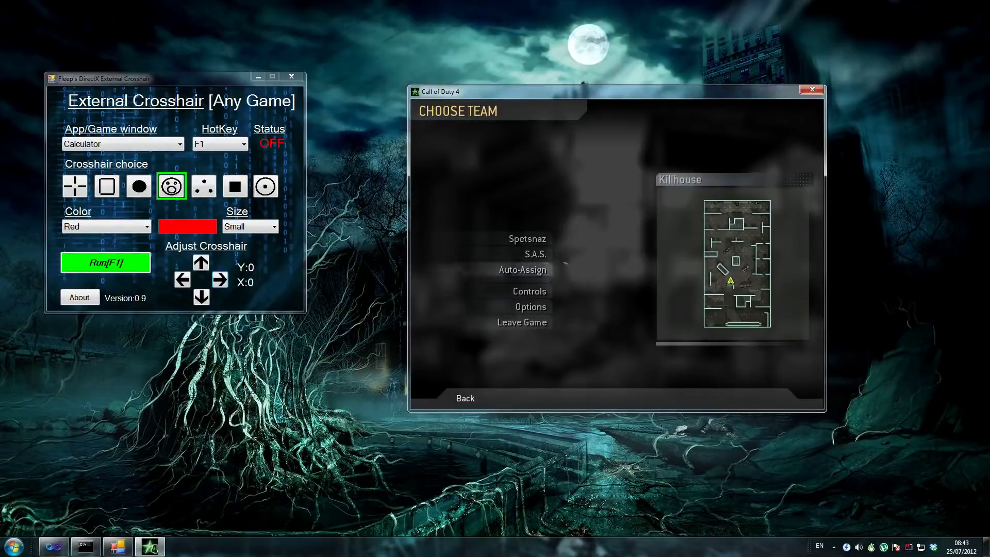
left_click(513, 256)
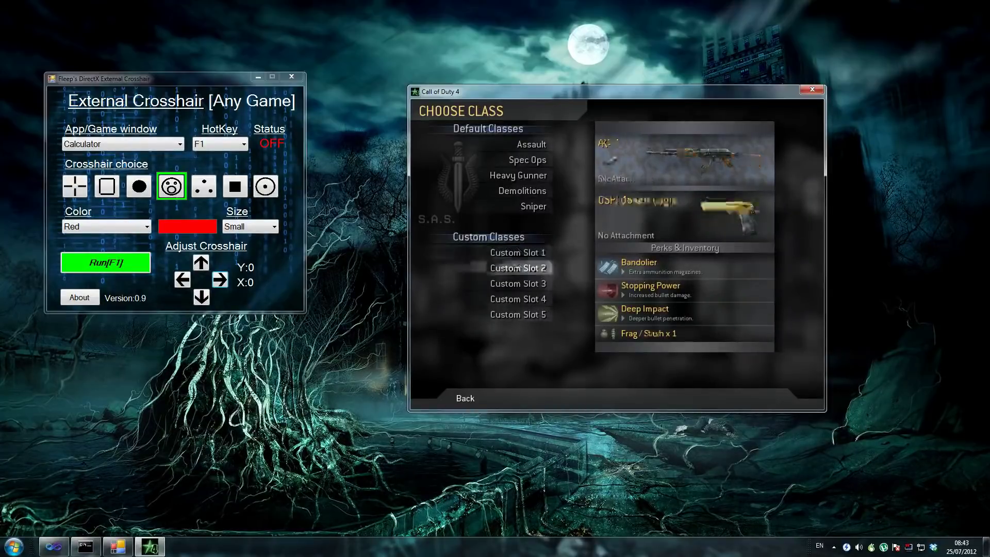
left_click(517, 315)
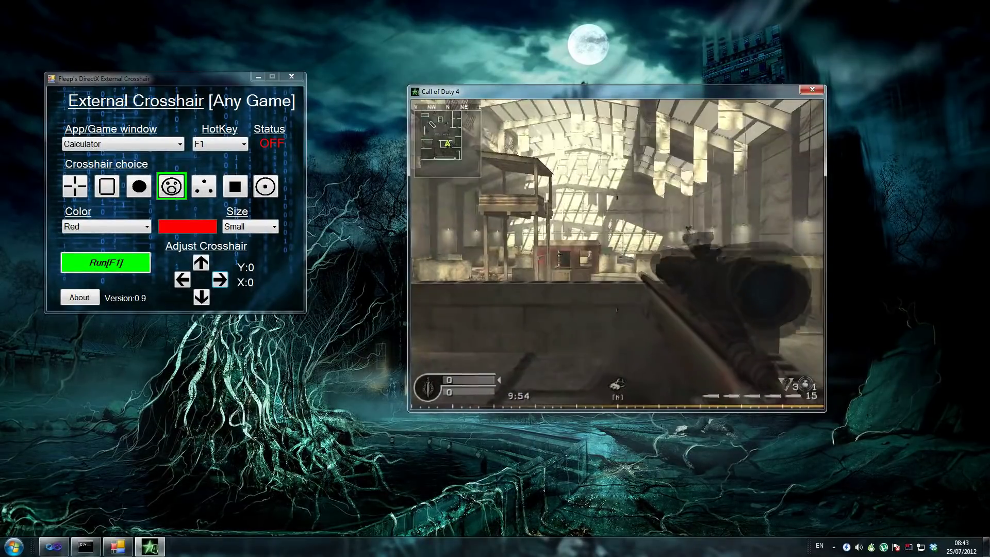
Step: Target the Call of Duty 4 window, set Status ON, and pick the plus crosshair
key("super")
left_click(293, 169)
left_click(119, 144)
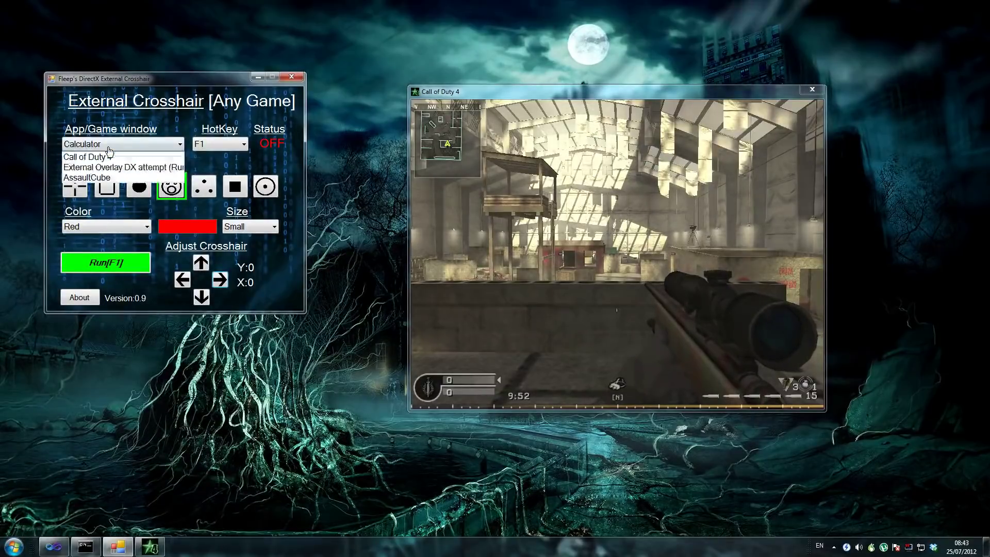
left_click(106, 156)
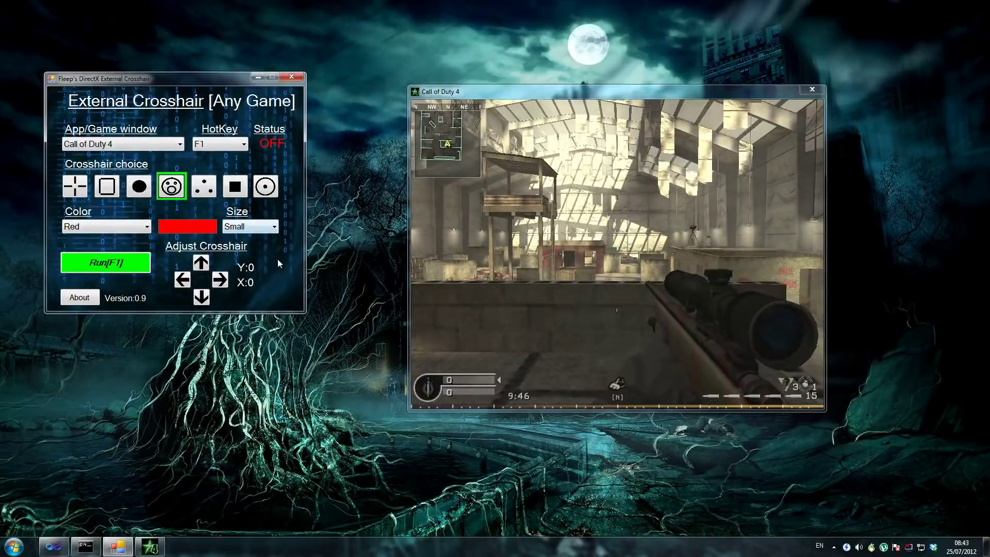
left_click(114, 264)
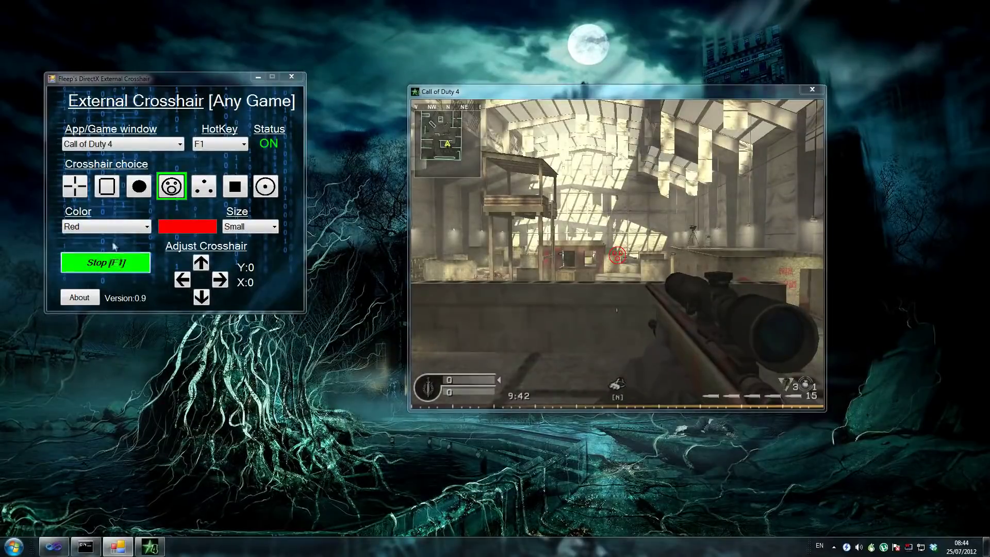
left_click(82, 188)
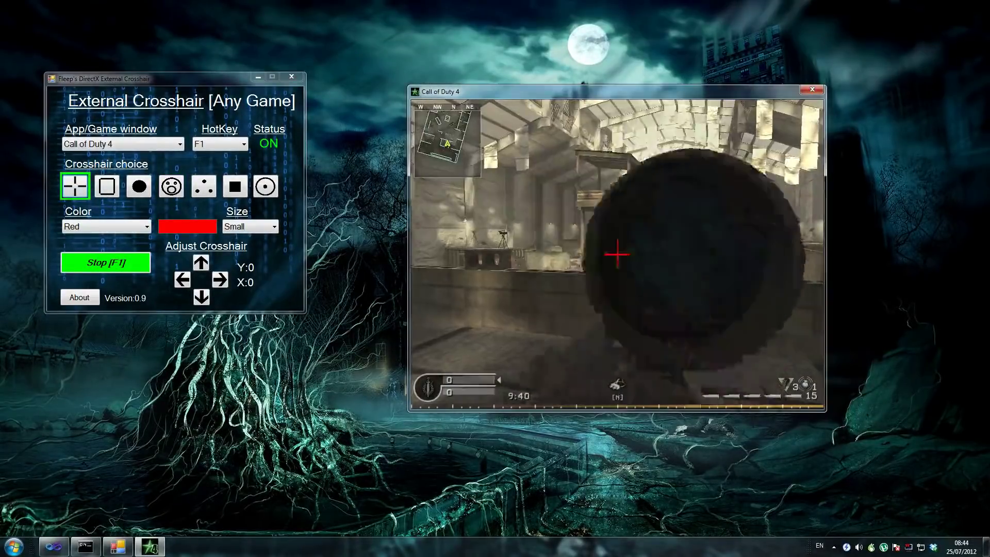
Step: Set crosshair Size to Large and try the square outline, dot, face and three-dot shapes
key("super")
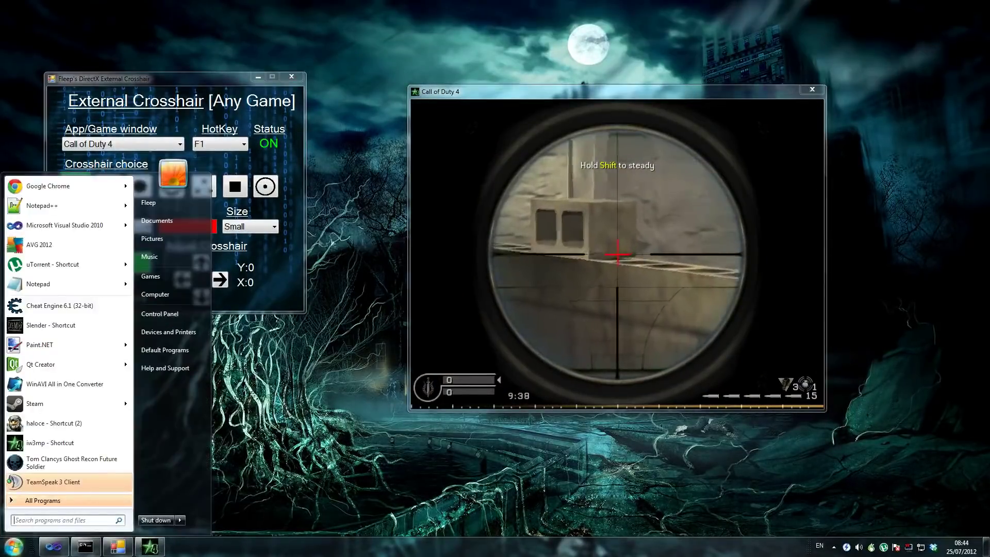
left_click(292, 244)
left_click(270, 227)
left_click(248, 264)
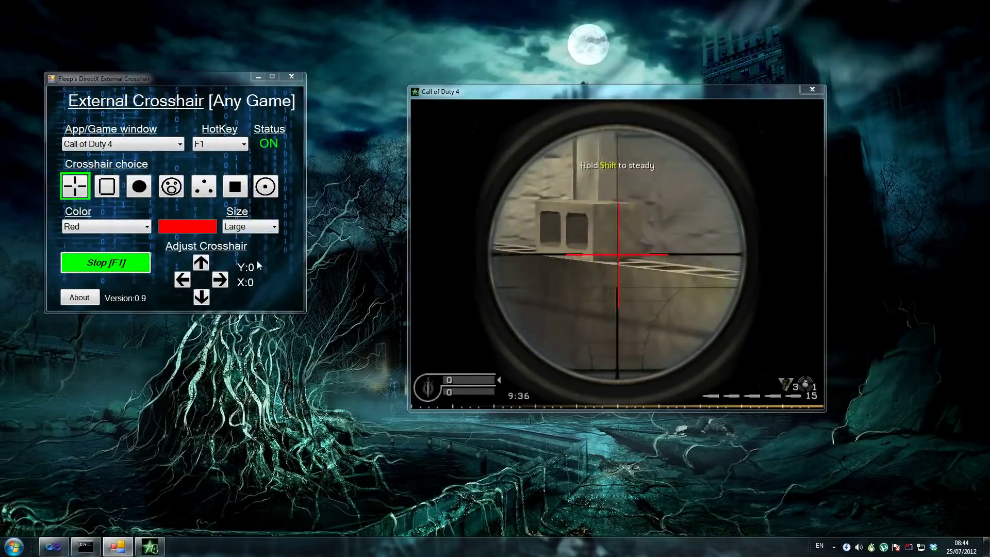
left_click(102, 190)
left_click(139, 186)
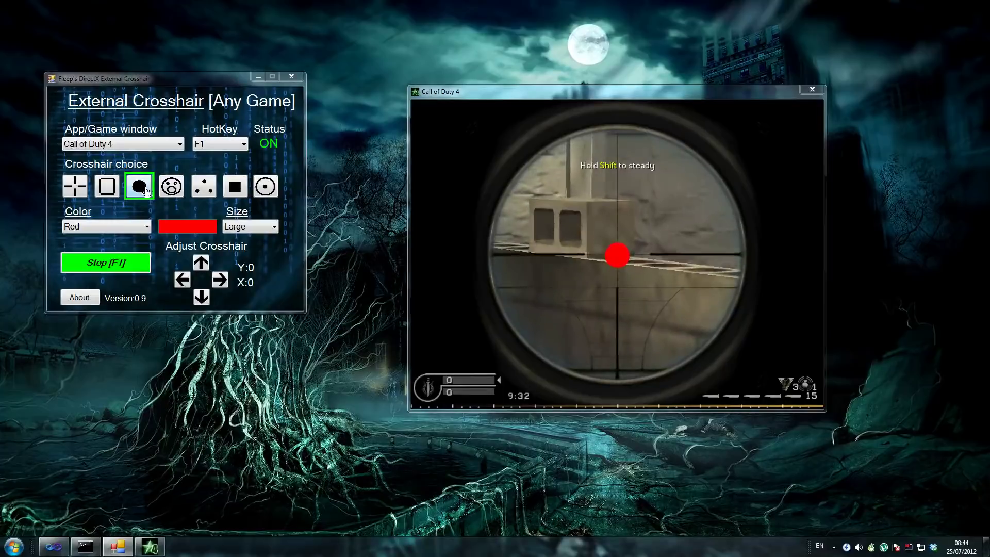
left_click(172, 188)
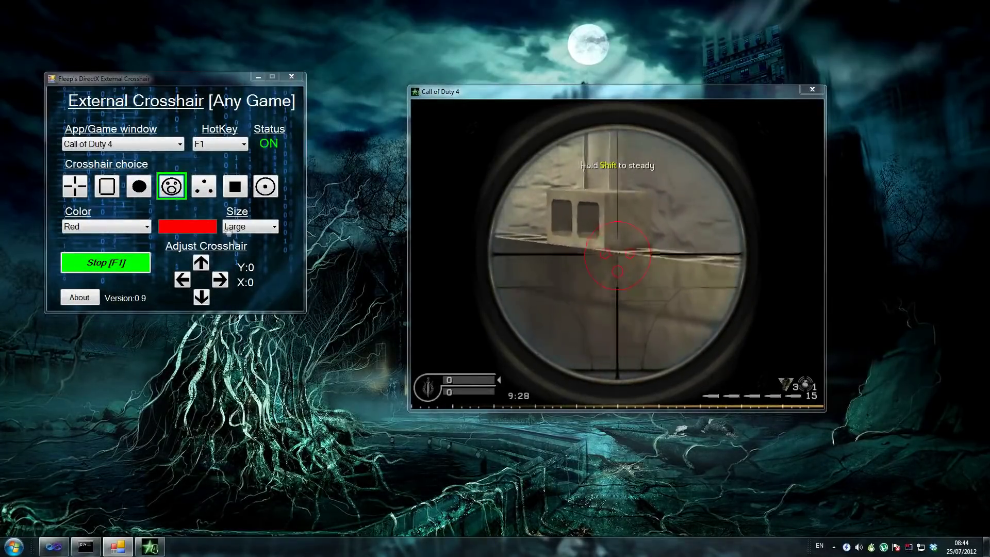
left_click(206, 190)
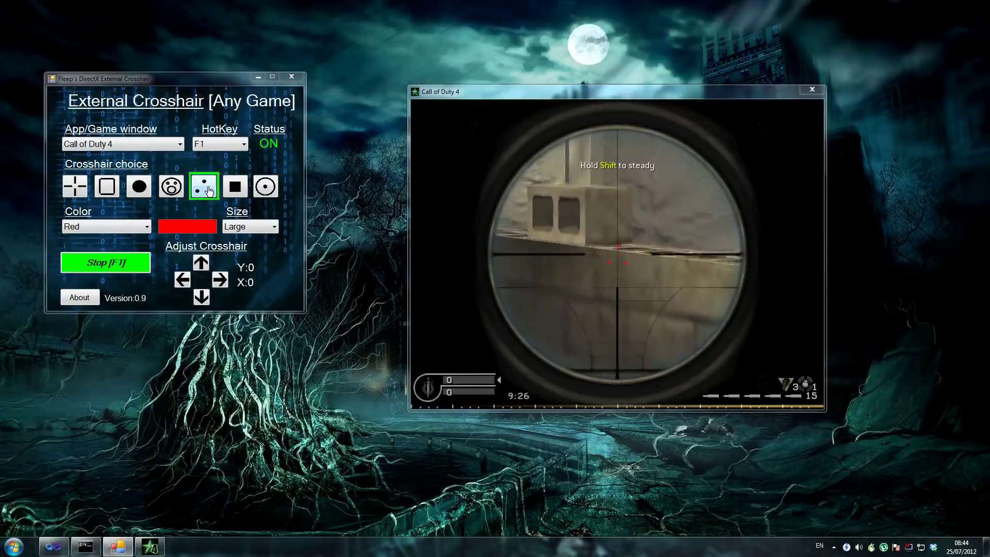
Step: Choose the filled square crosshair at Small size and return to the game
left_click(235, 191)
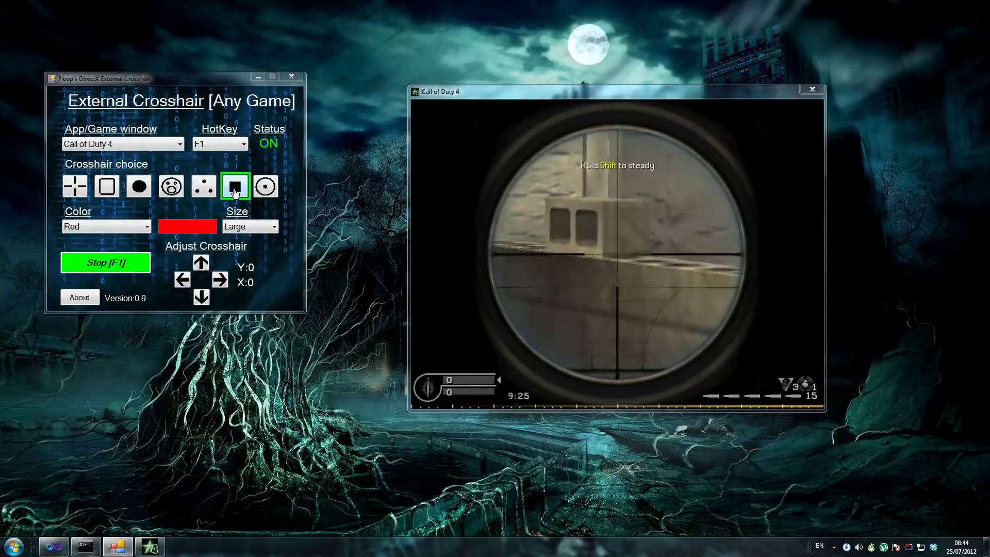
left_click(251, 226)
left_click(242, 251)
key("alt+Tab")
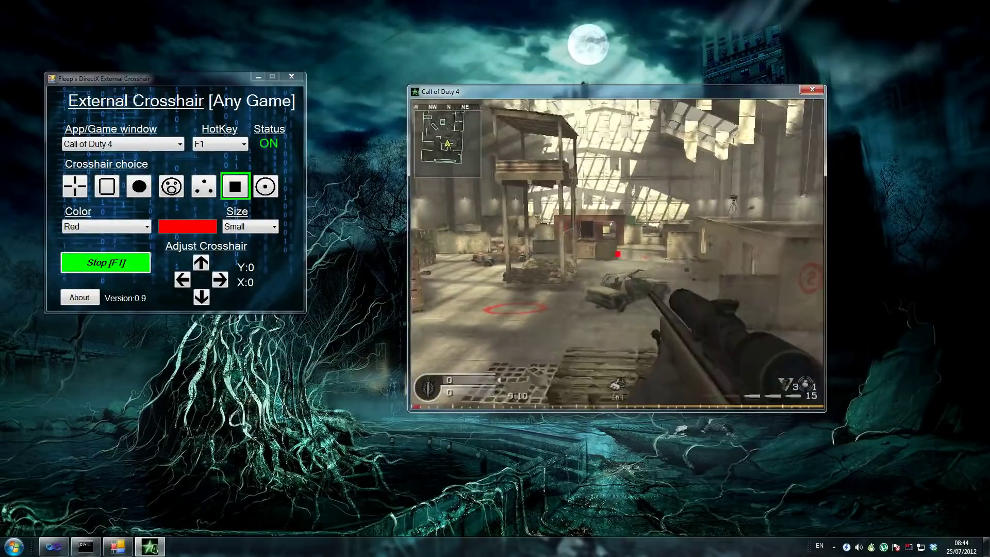
Step: Try the ring-with-dot crosshair in-game, then revert to the filled square
key("super")
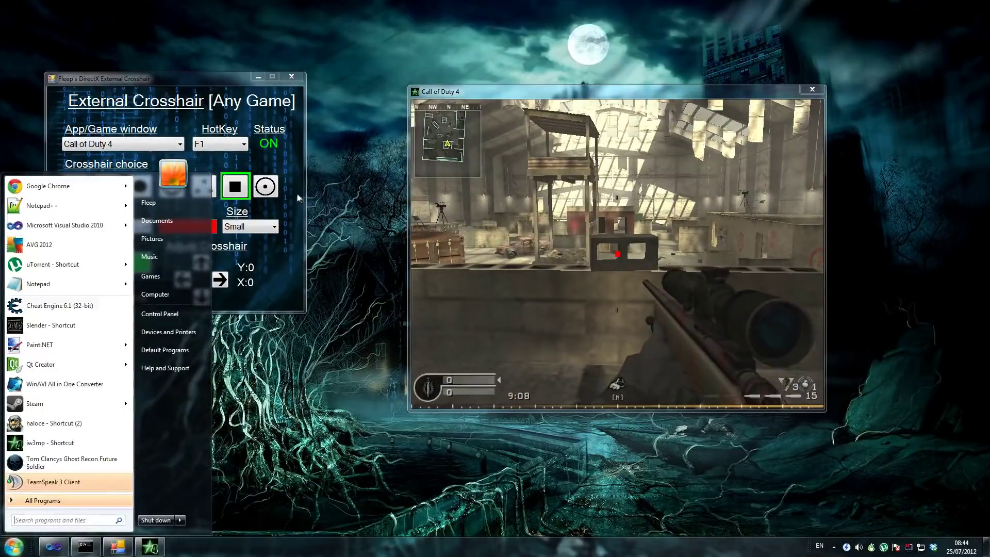
left_click(265, 186)
left_click(475, 209)
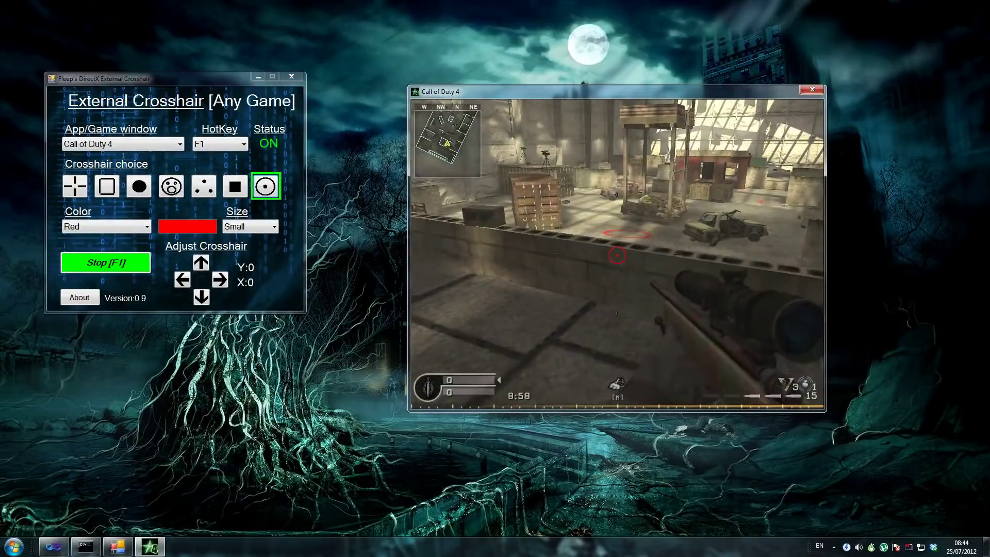
key("super")
left_click(235, 186)
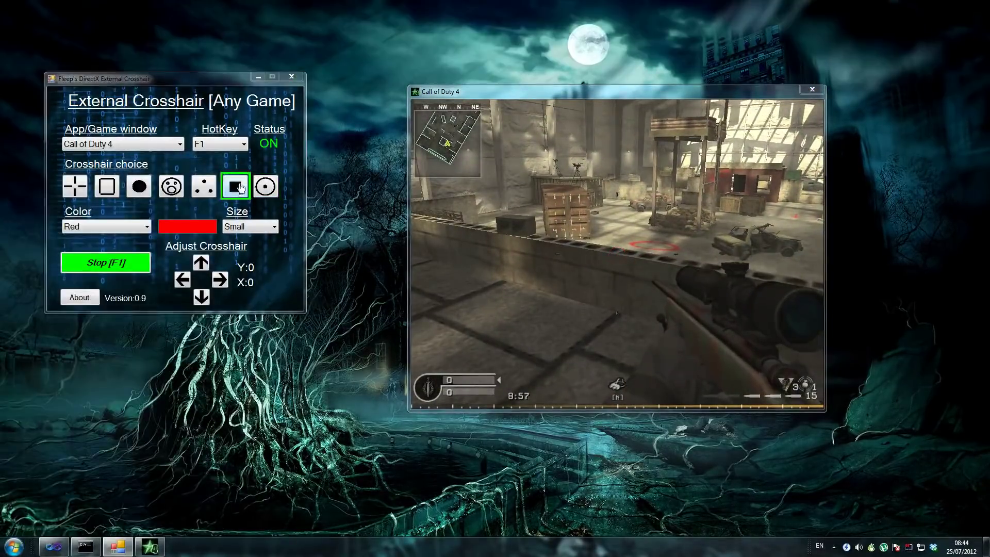
Step: Cycle the crosshair colour through Lime Green, Black and Pink, ending on Red
left_click(145, 227)
left_click(113, 250)
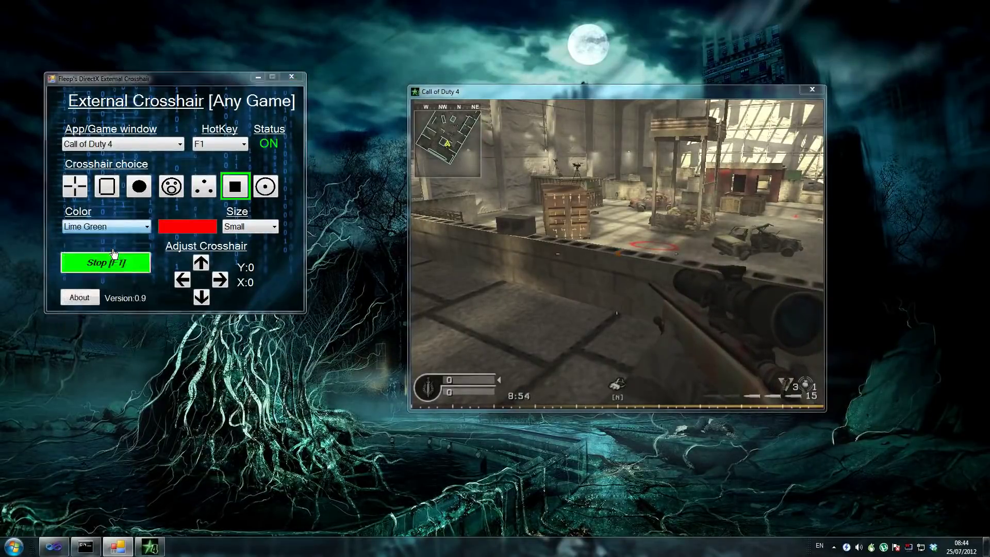
left_click(115, 230)
left_click(102, 292)
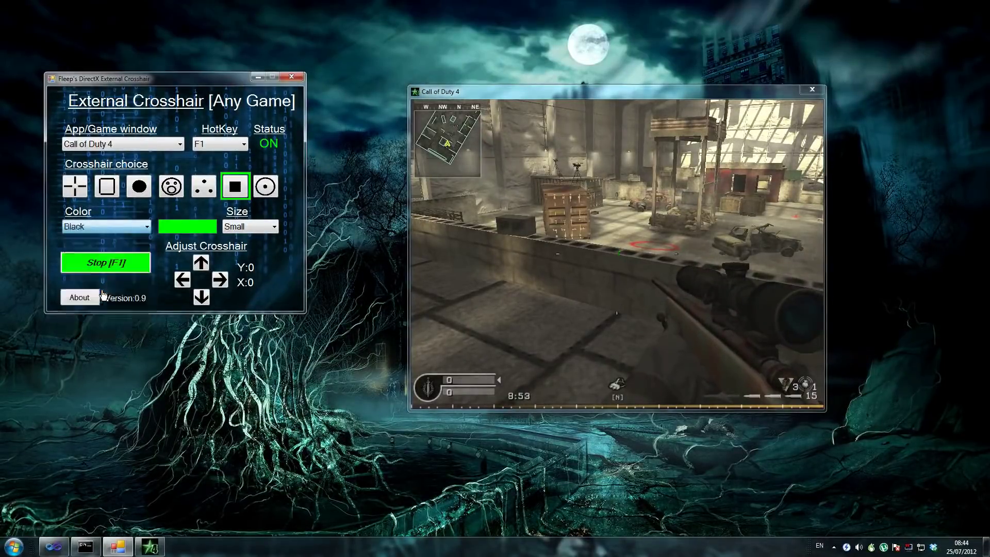
left_click(140, 227)
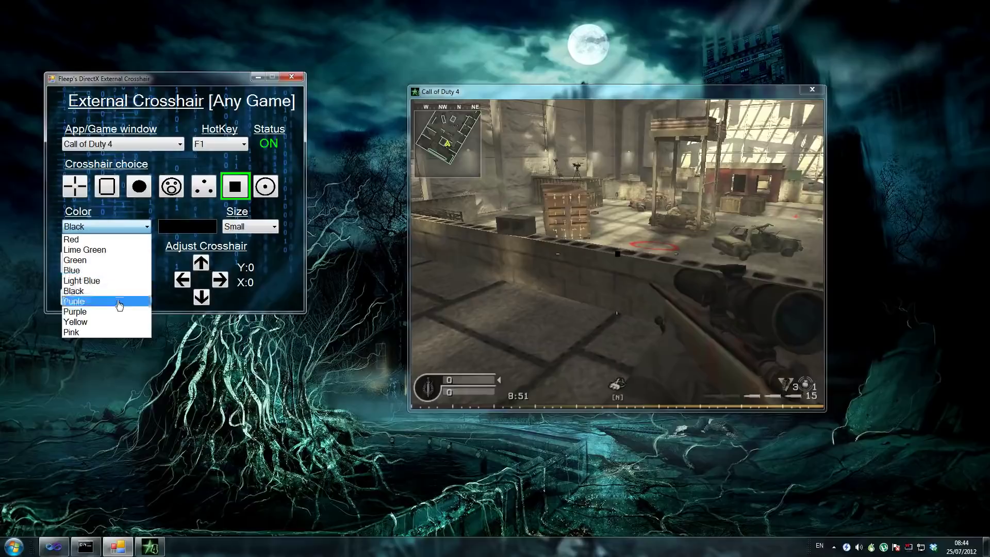
left_click(103, 332)
left_click(144, 226)
left_click(104, 238)
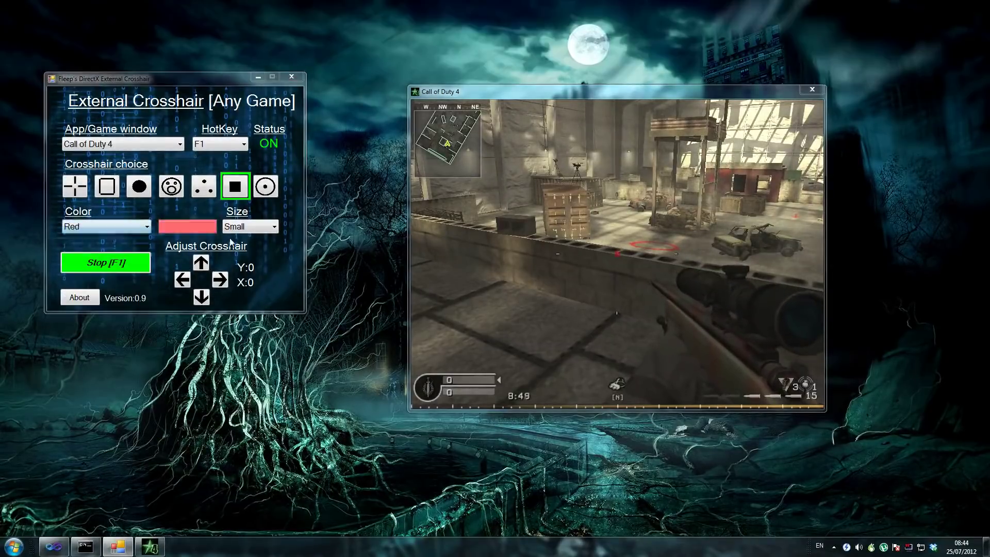
Step: Switch to the ring-with-dot crosshair at Large size
left_click(265, 186)
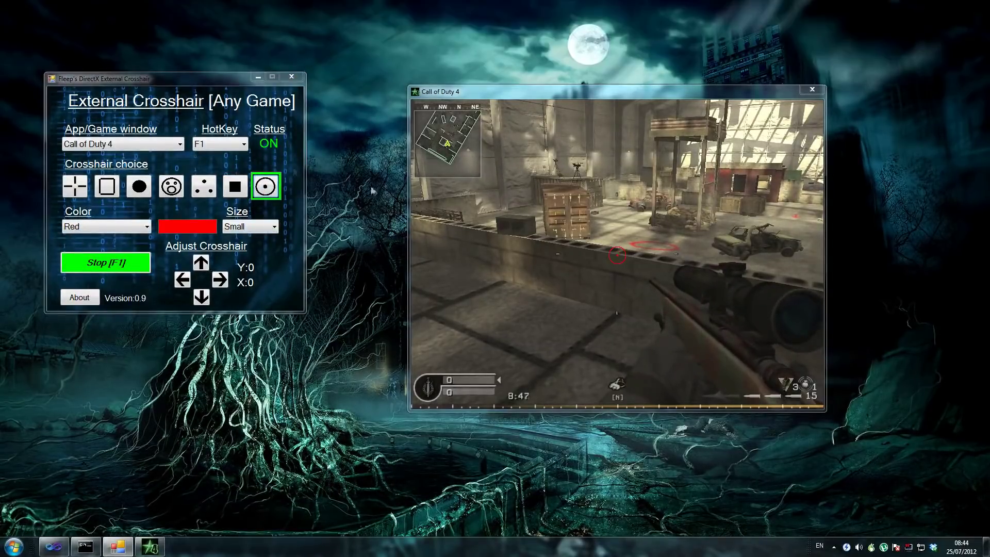
left_click(248, 227)
left_click(238, 260)
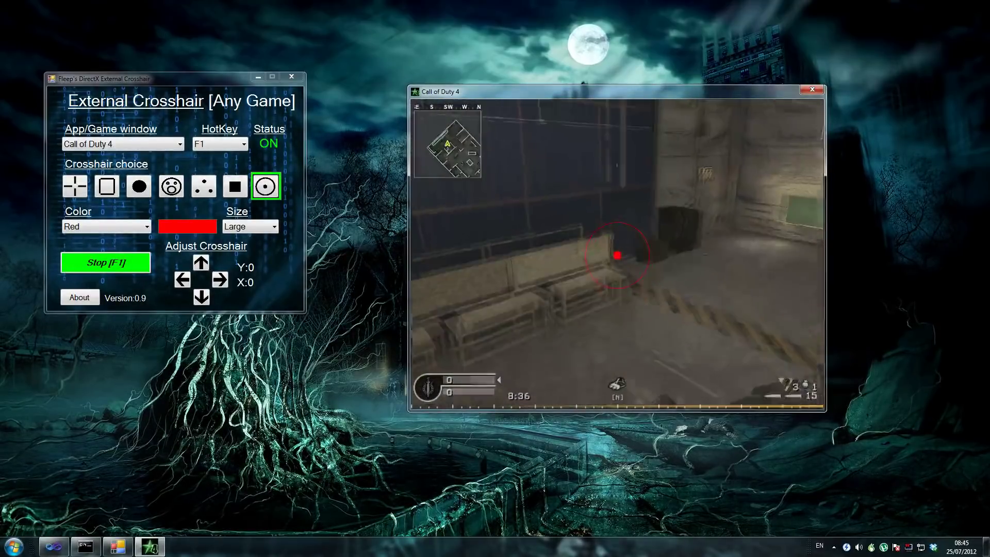
key("super")
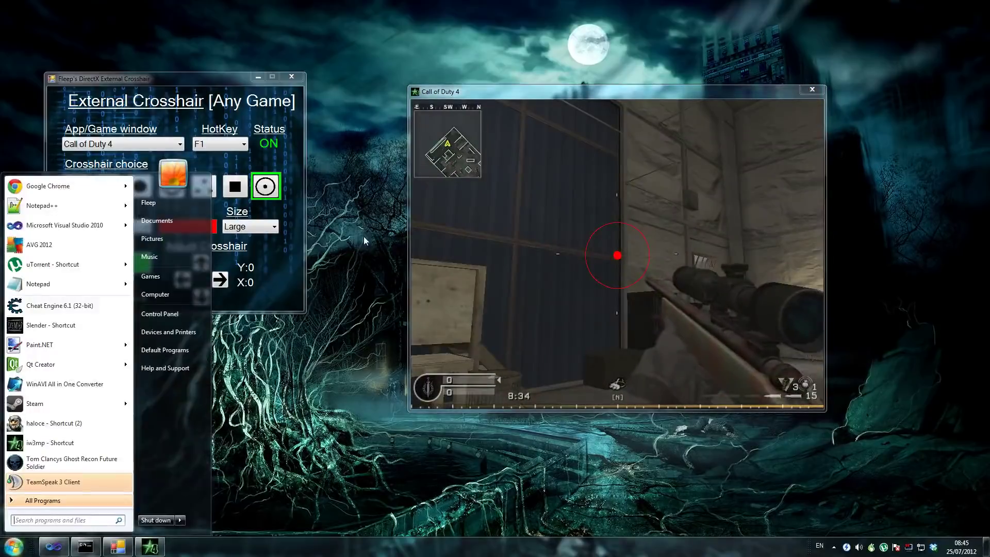
left_click(199, 156)
left_click(139, 187)
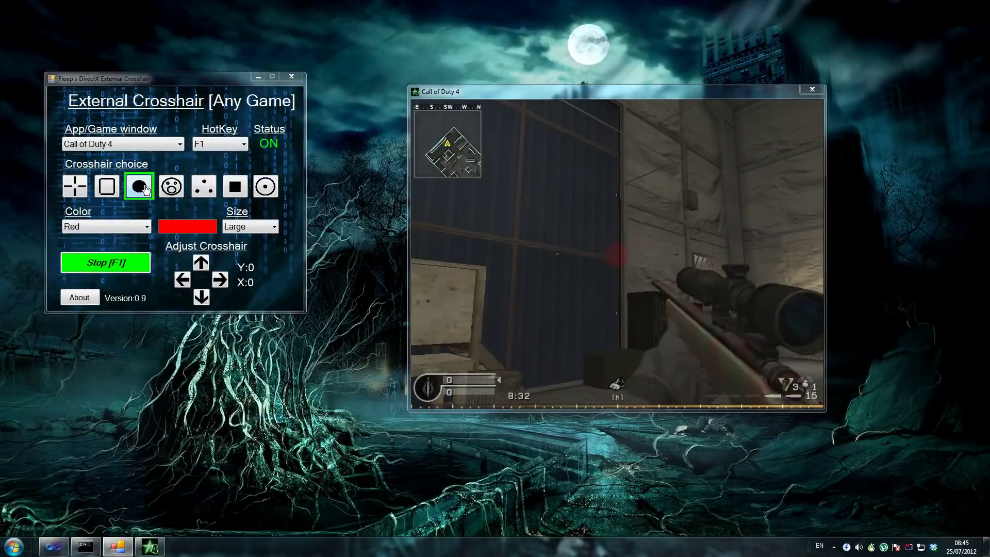
left_click(252, 227)
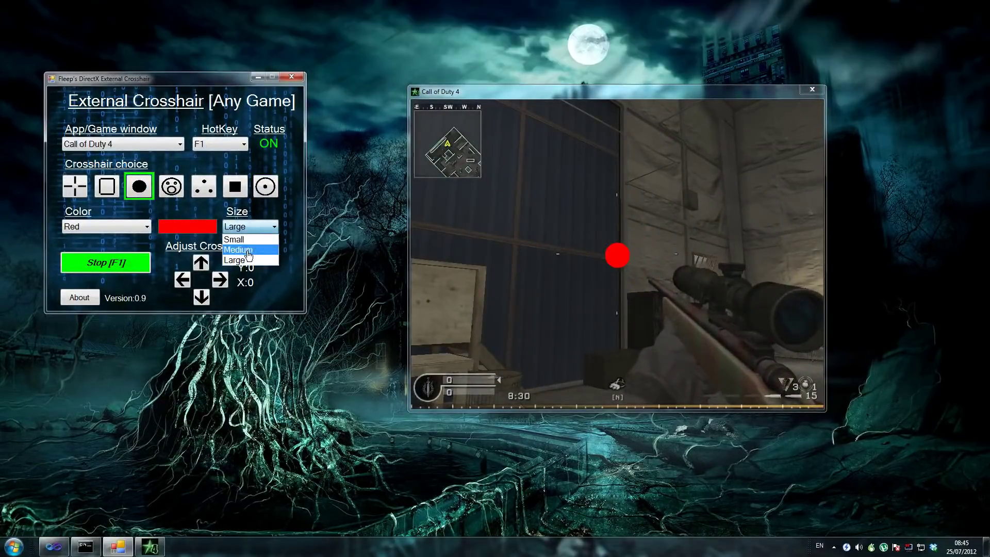
left_click(251, 252)
left_click(251, 226)
left_click(251, 243)
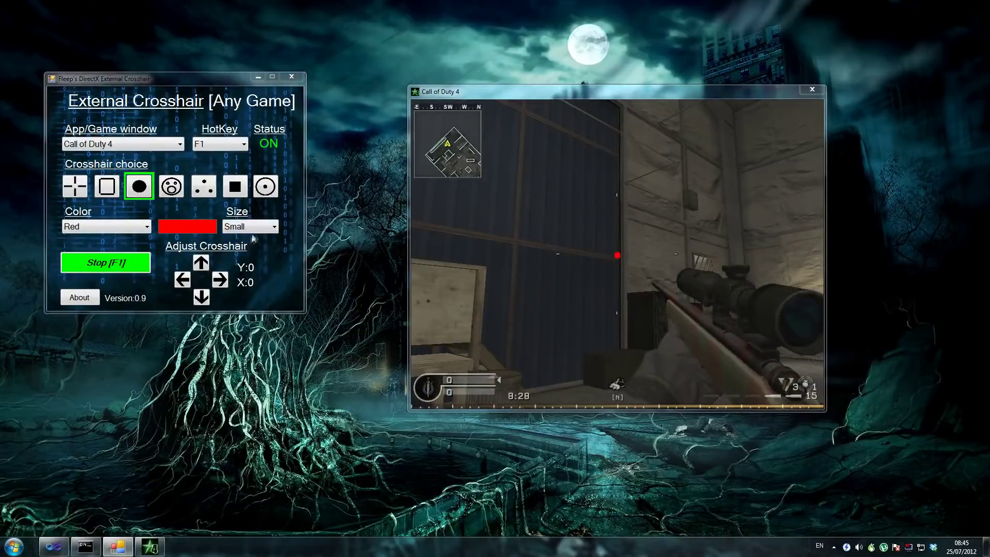
left_click(265, 187)
left_click(251, 227)
left_click(255, 260)
left_click(567, 258)
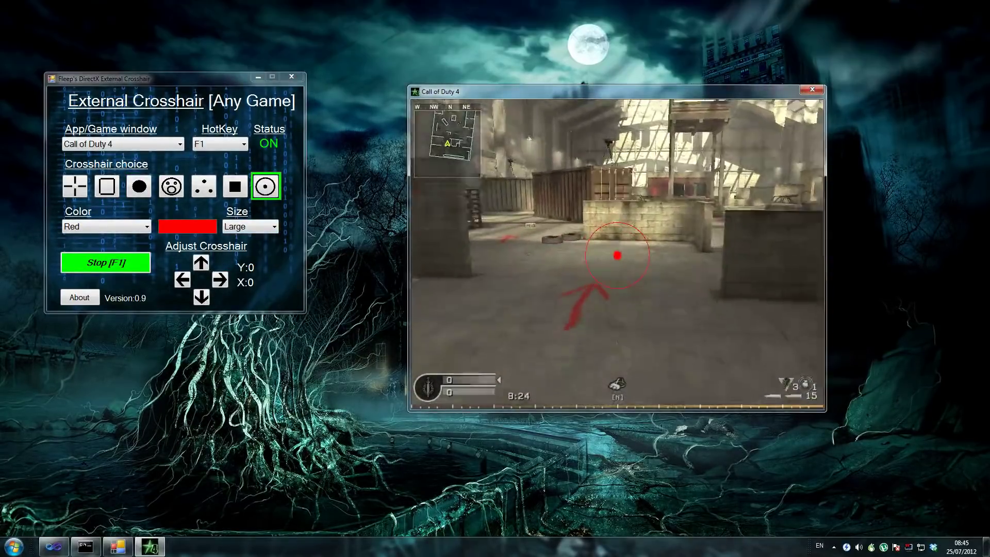